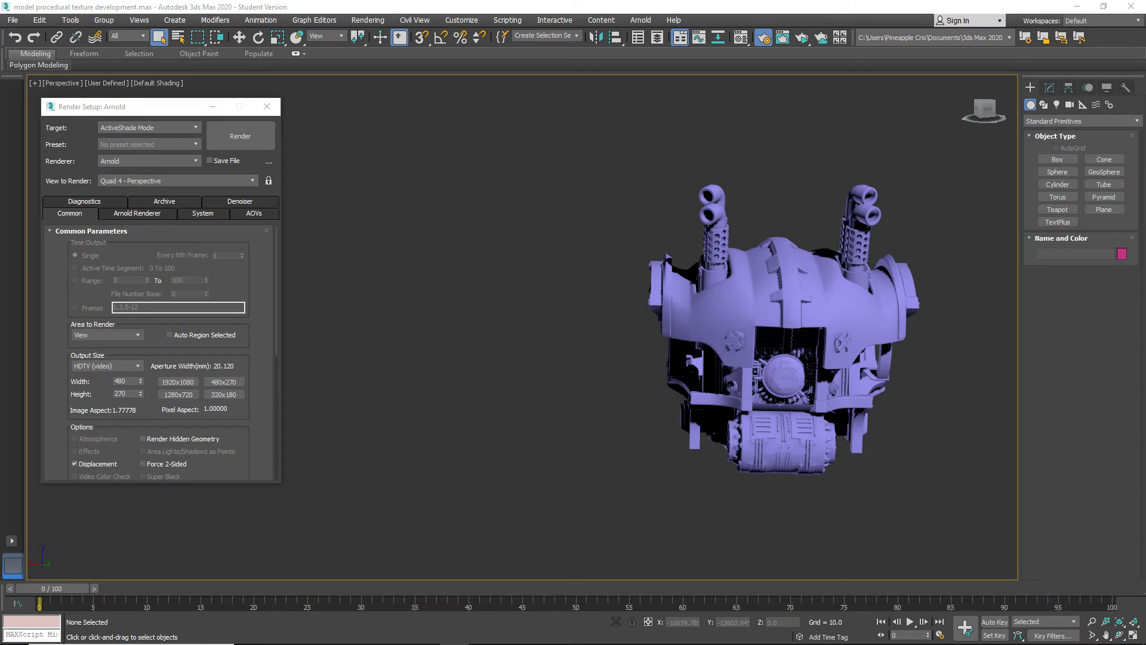
# Pan, zoom and orbit the viewport to inspect the robot head's right side.
pyautogui.moveTo(652, 454); pyautogui.dragTo(891, 436, button='middle')
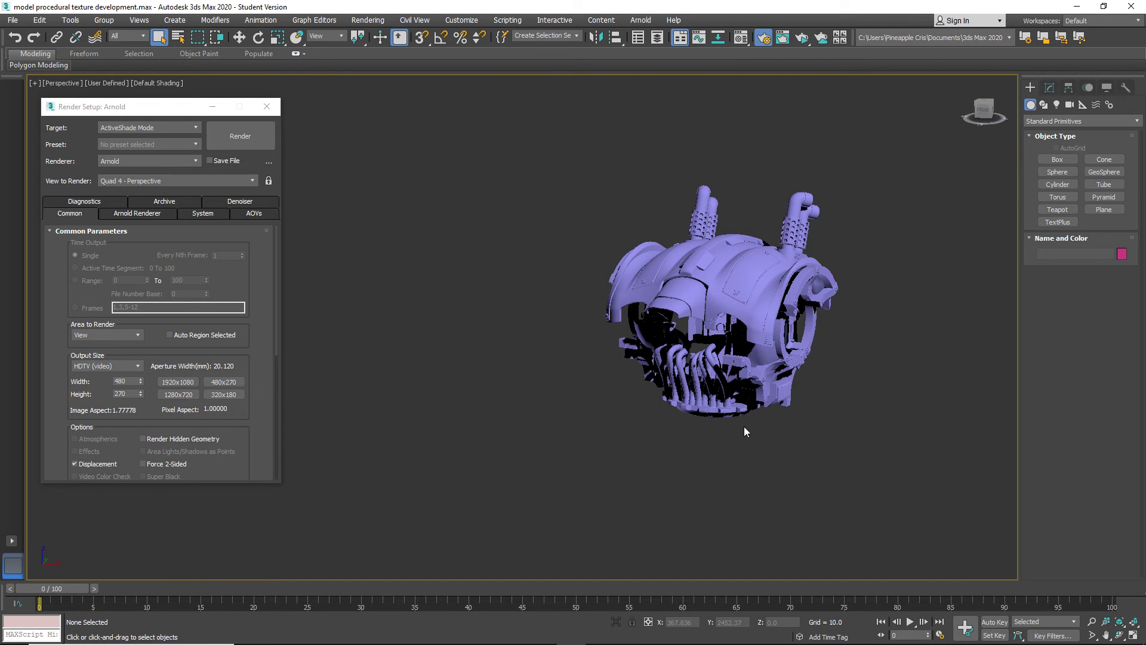
pyautogui.scroll(5, 743, 426)
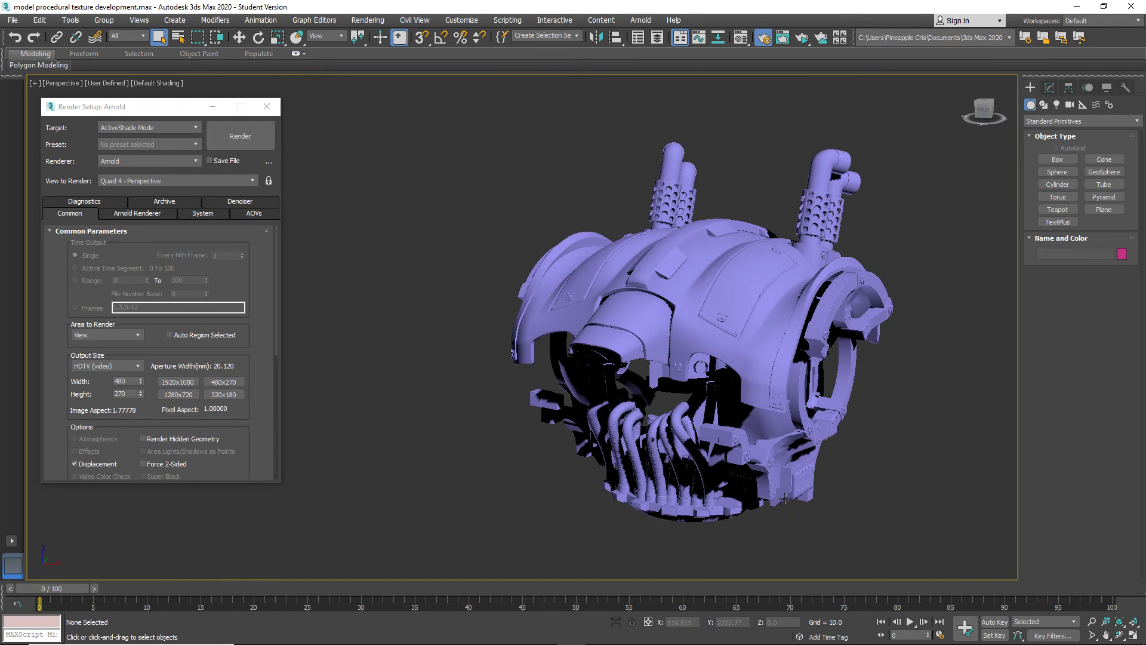
pyautogui.moveTo(834, 481)
pyautogui.keyDown('alt'); pyautogui.mouseDown(button='middle')
pyautogui.moveTo(707, 467)
pyautogui.moveTo(703, 424)
pyautogui.moveTo(673, 364)
pyautogui.moveTo(584, 336)
pyautogui.mouseUp(button='middle'); pyautogui.keyUp('alt')
pyautogui.scroll(-4, 703, 421)
# Shift the Render Setup dialog and launch an ActiveShade render of the head.
pyautogui.press('F4')
pyautogui.press('F4')
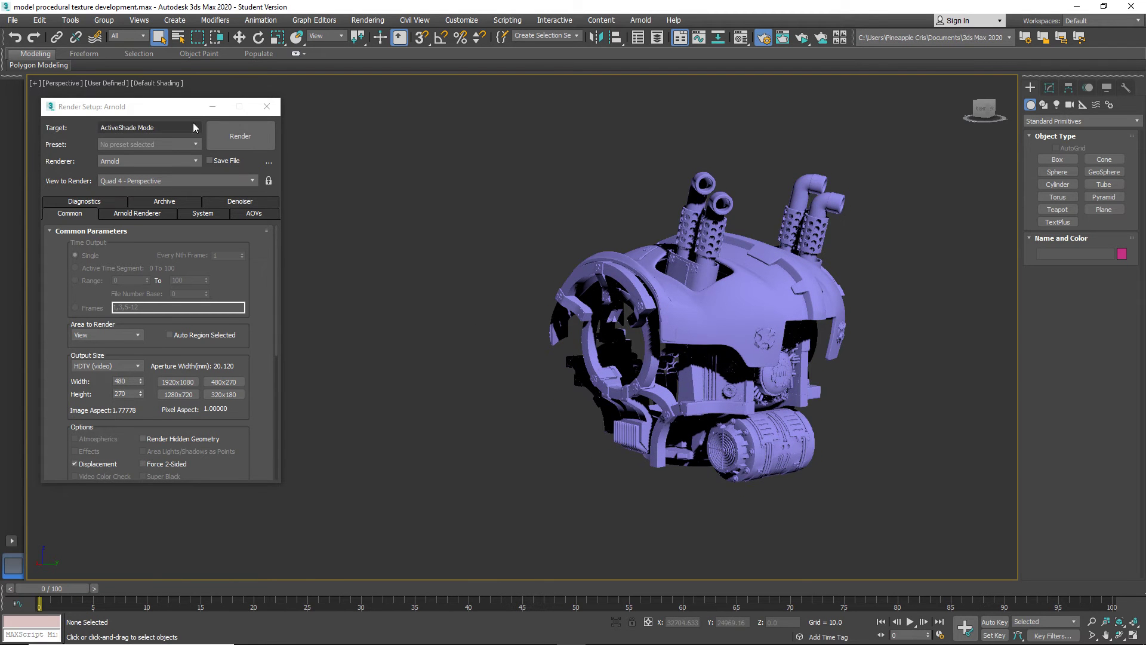
pyautogui.moveTo(183, 110); pyautogui.dragTo(220, 117)
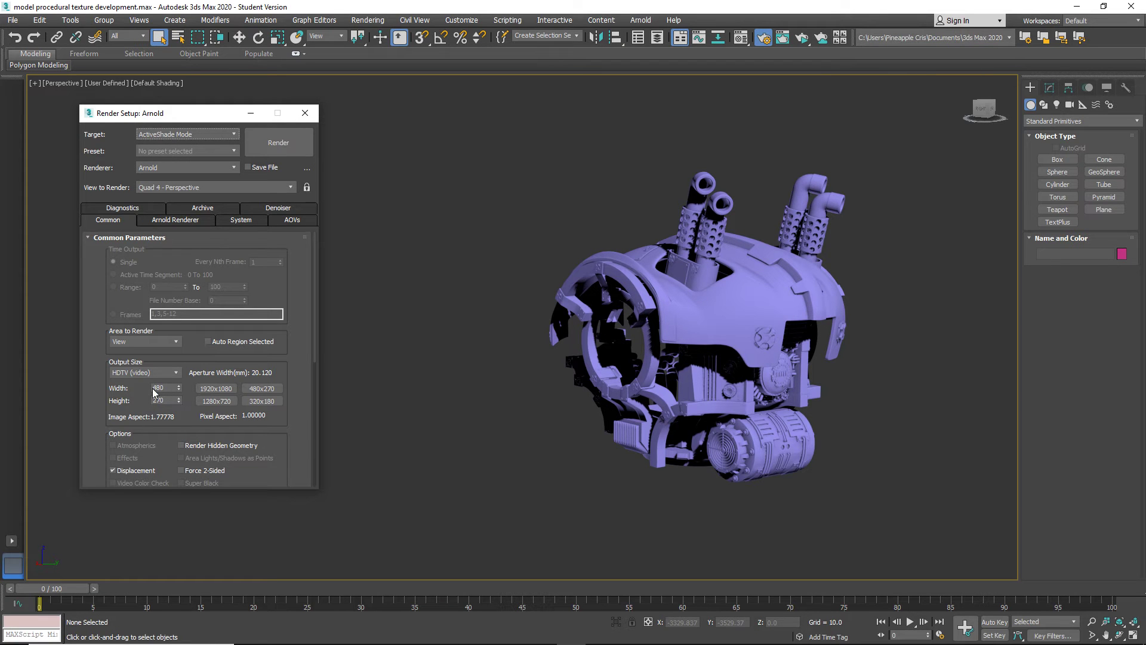
pyautogui.click(262, 147)
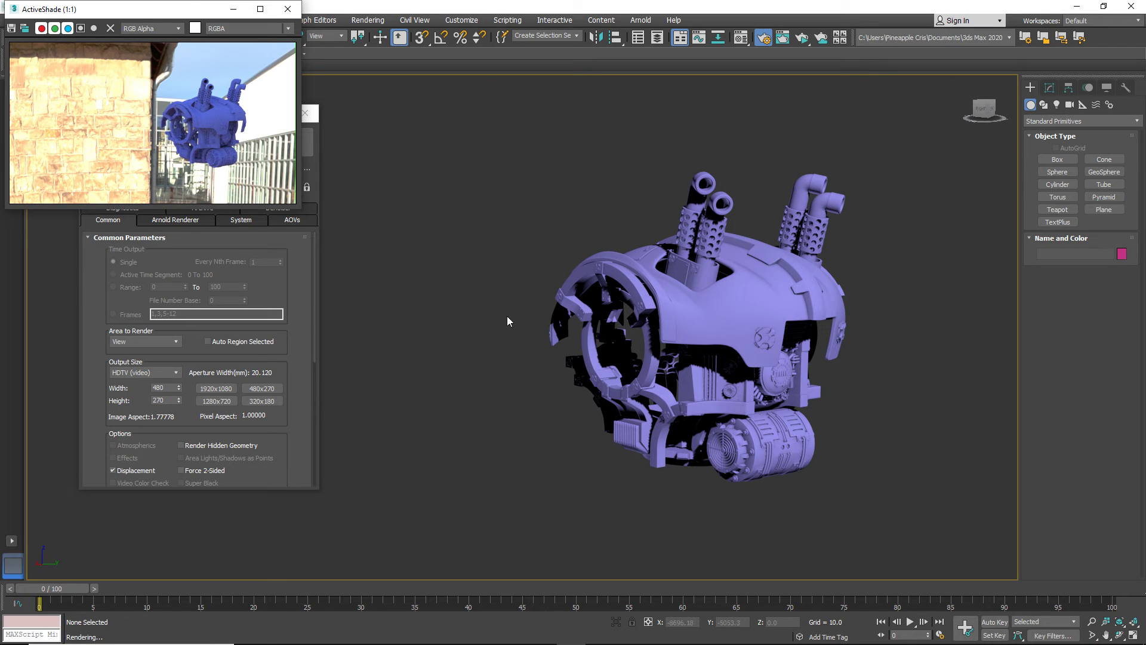
# Orbit and zoom around the purple head during ActiveShade updates, then close the preview window.
pyautogui.moveTo(600, 442)
pyautogui.keyDown('alt'); pyautogui.mouseDown(button='middle')
pyautogui.moveTo(550, 430)
pyautogui.moveTo(601, 446)
pyautogui.mouseUp(button='middle'); pyautogui.keyUp('alt')
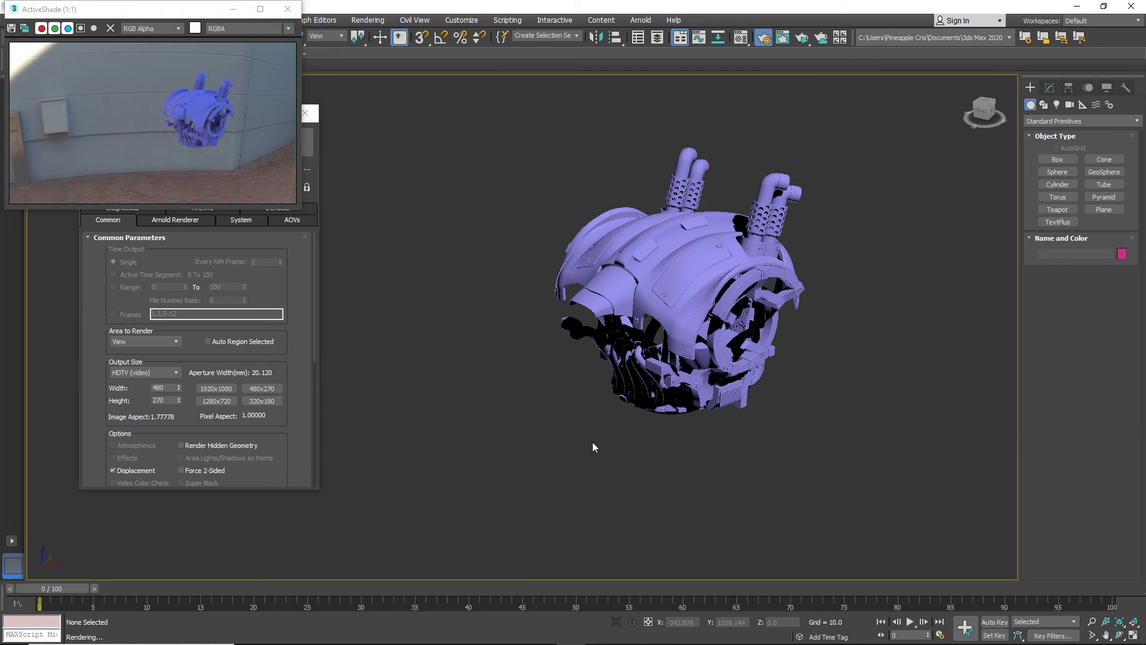
pyautogui.keyDown('alt'); pyautogui.moveTo(645, 427); pyautogui.dragTo(531, 434, button='middle'); pyautogui.keyUp('alt')
pyautogui.scroll(5, 532, 428)
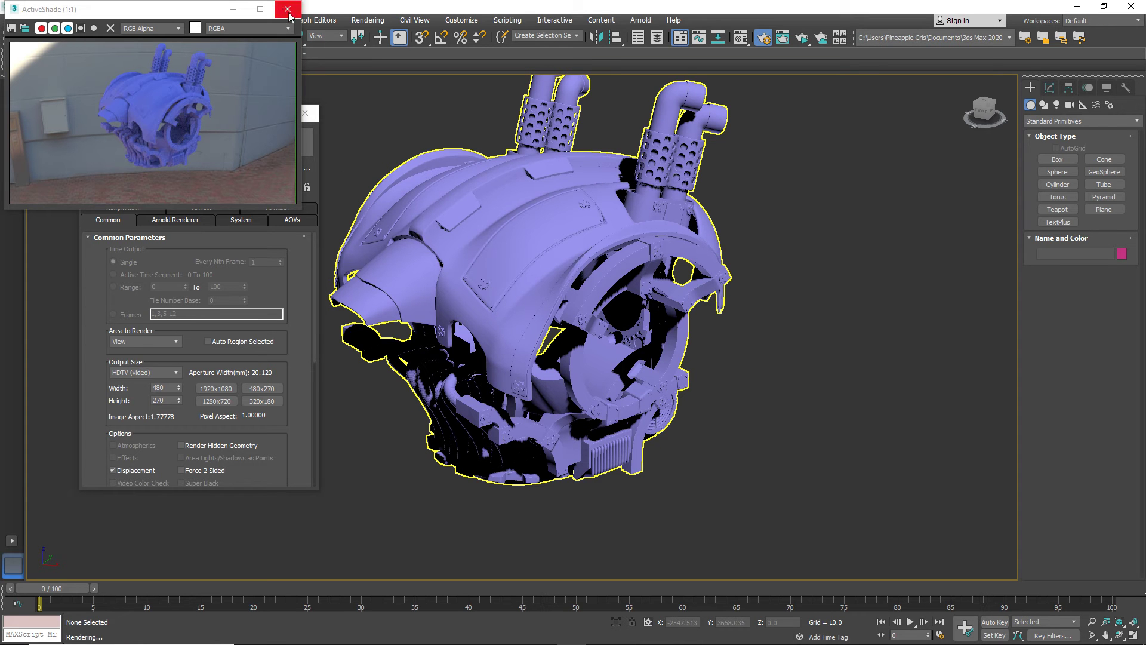
pyautogui.keyDown('alt'); pyautogui.moveTo(525, 281); pyautogui.dragTo(539, 291, button='middle'); pyautogui.keyUp('alt')
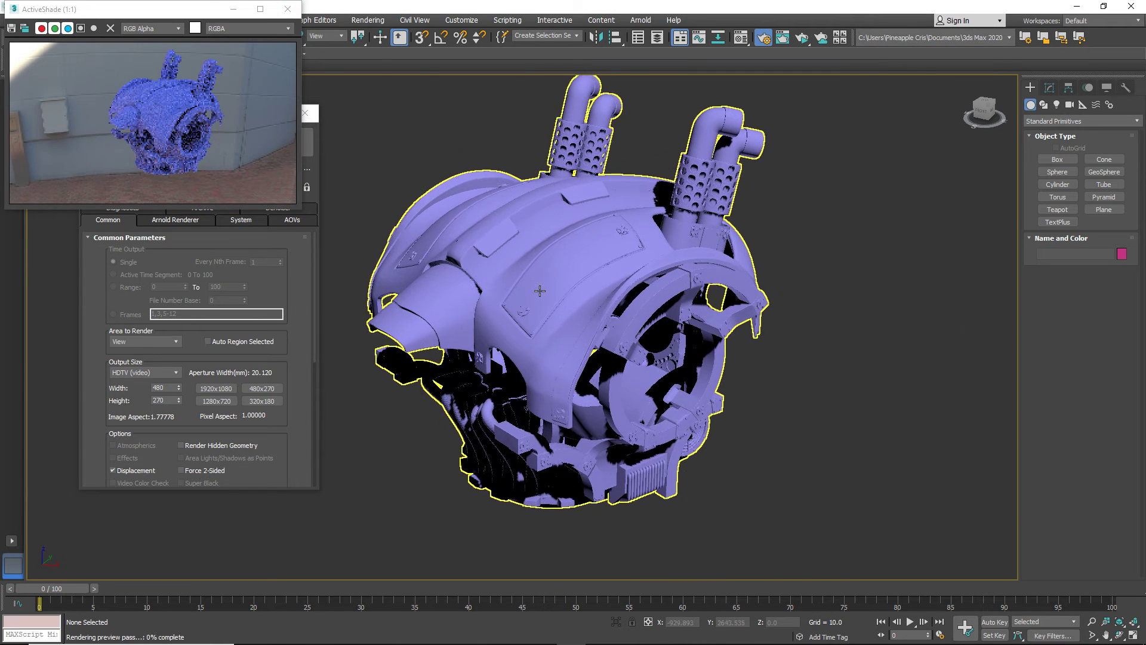
pyautogui.scroll(5, 540, 290)
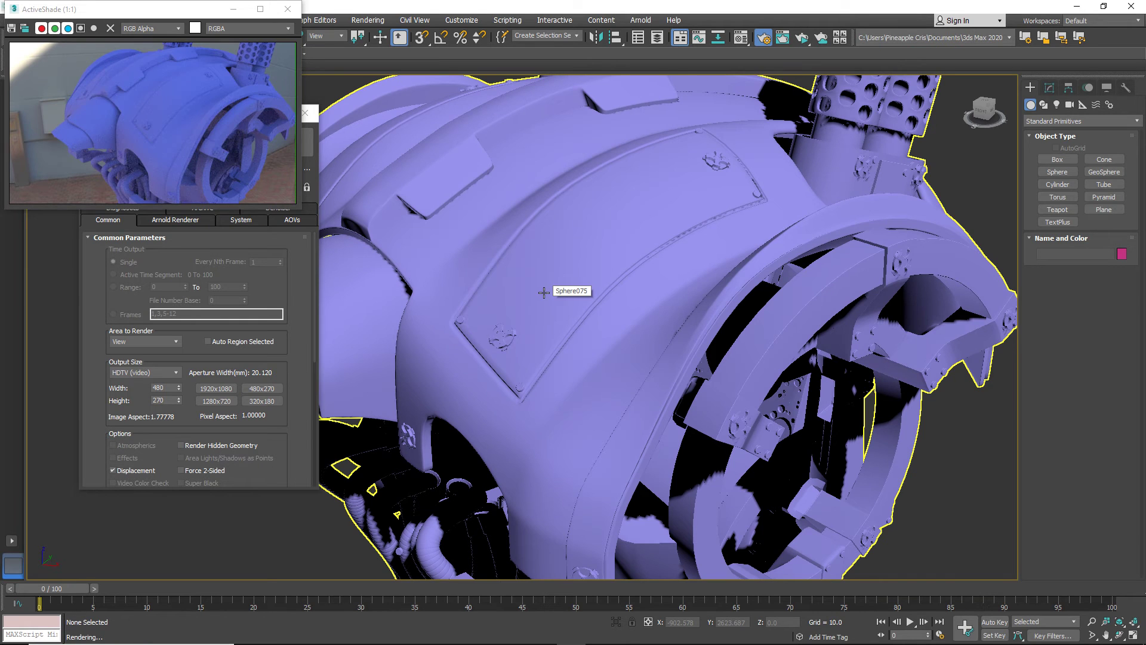
pyautogui.scroll(-5, 540, 292)
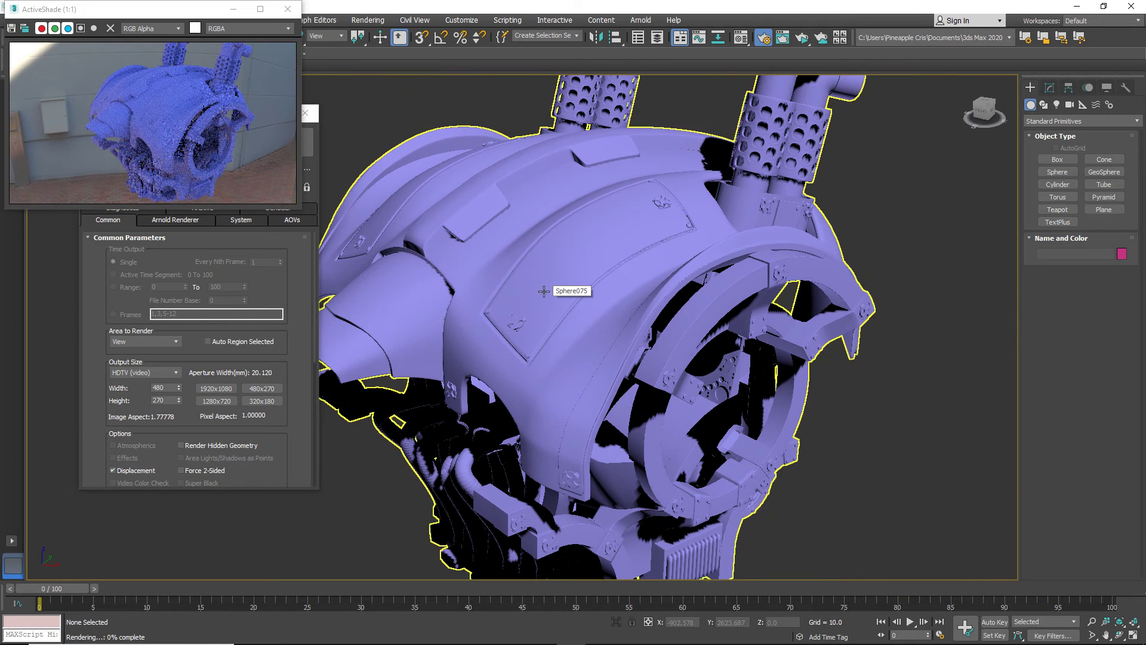
pyautogui.click(286, 12)
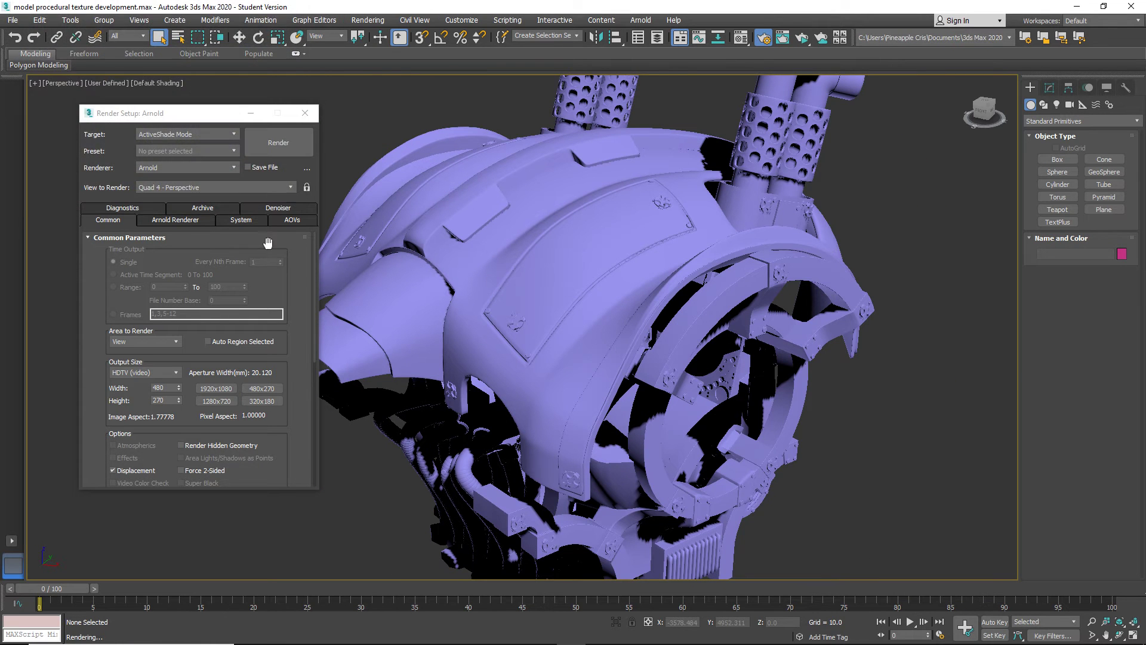
pyautogui.click(171, 222)
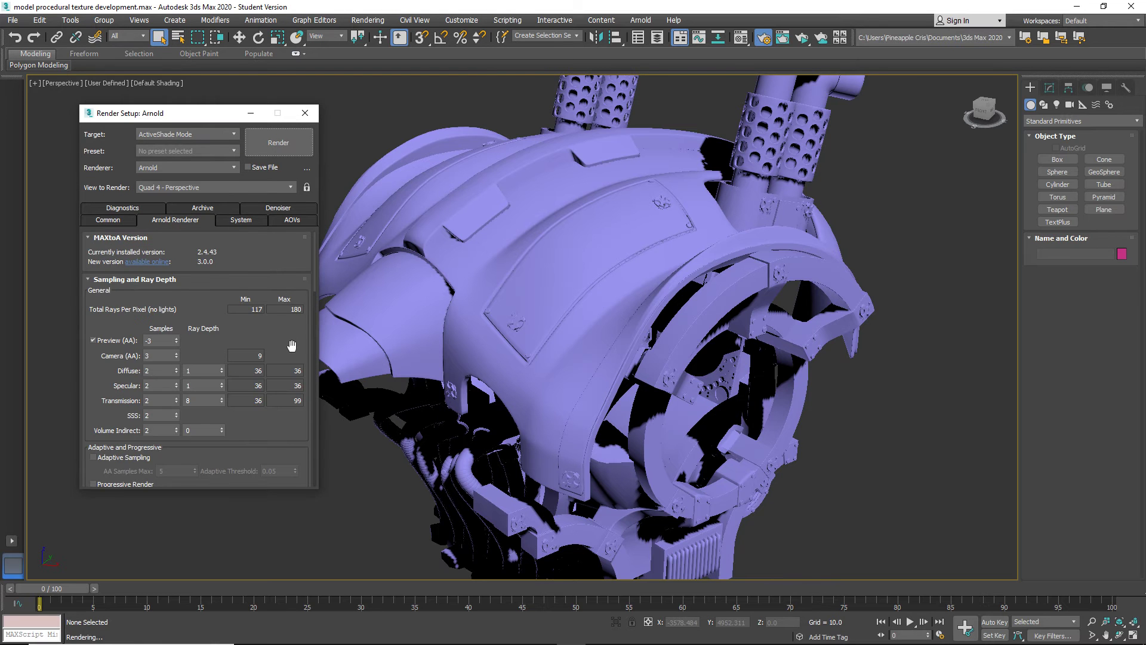
pyautogui.scroll(-8, 280, 364)
pyautogui.scroll(-5, 271, 369)
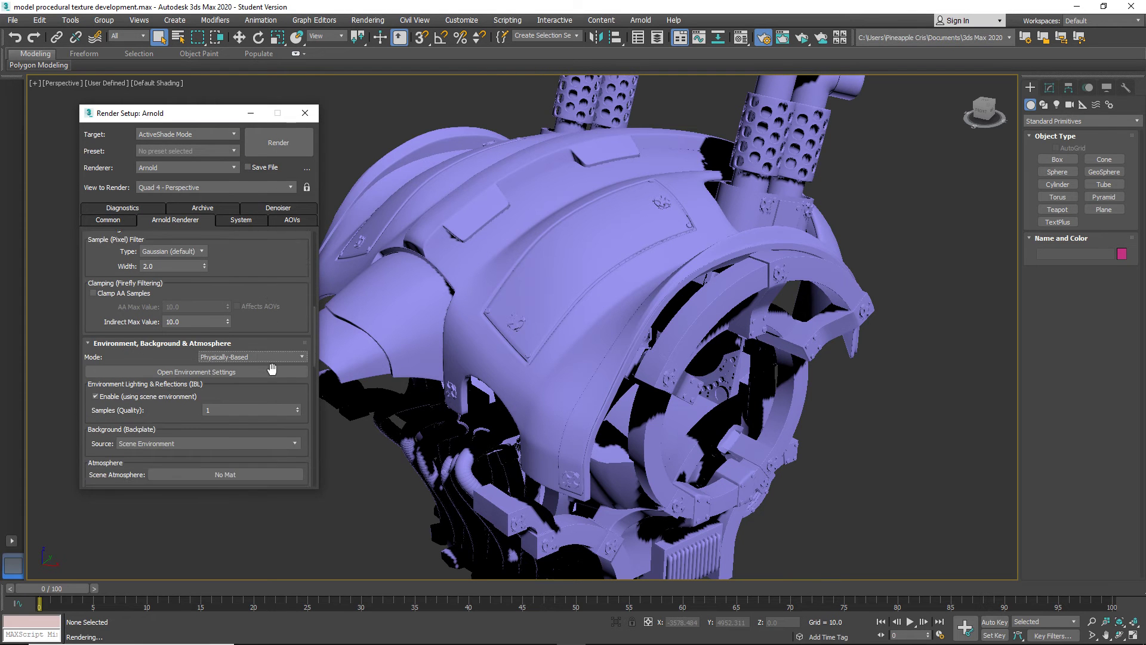
pyautogui.click(214, 355)
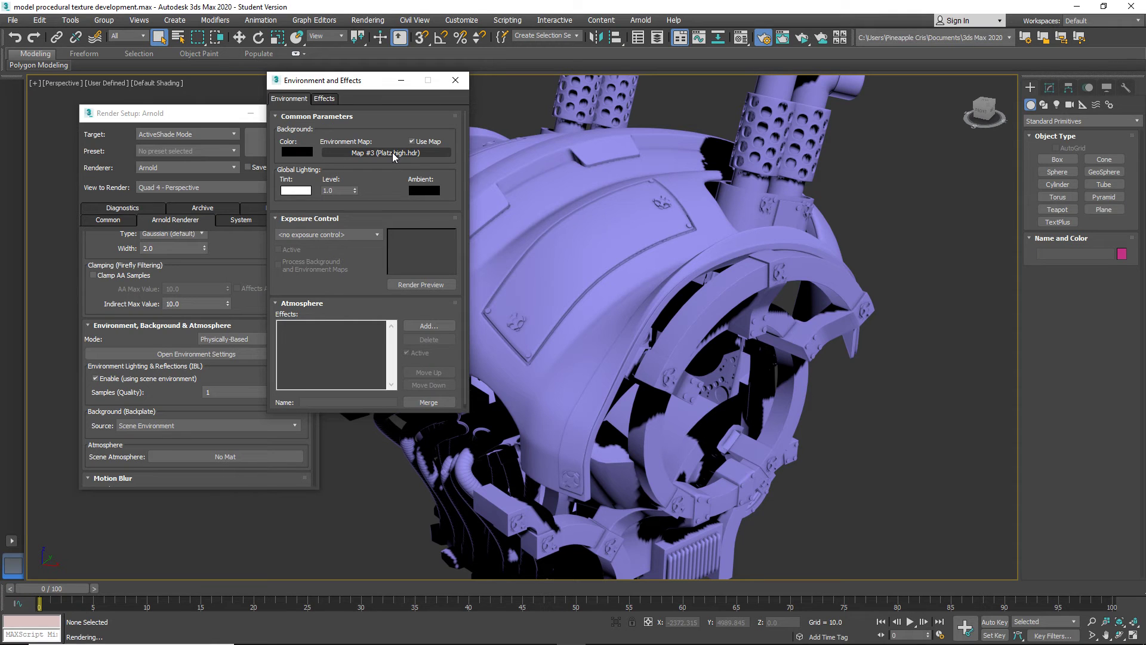
pyautogui.click(392, 153)
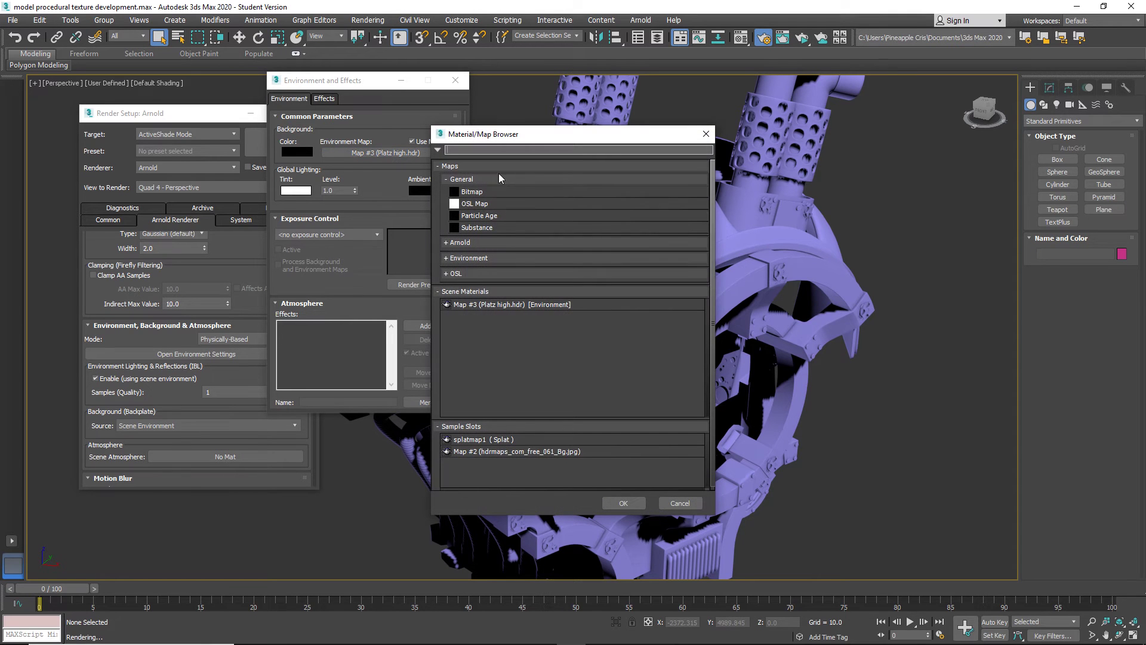
pyautogui.click(705, 134)
pyautogui.click(456, 81)
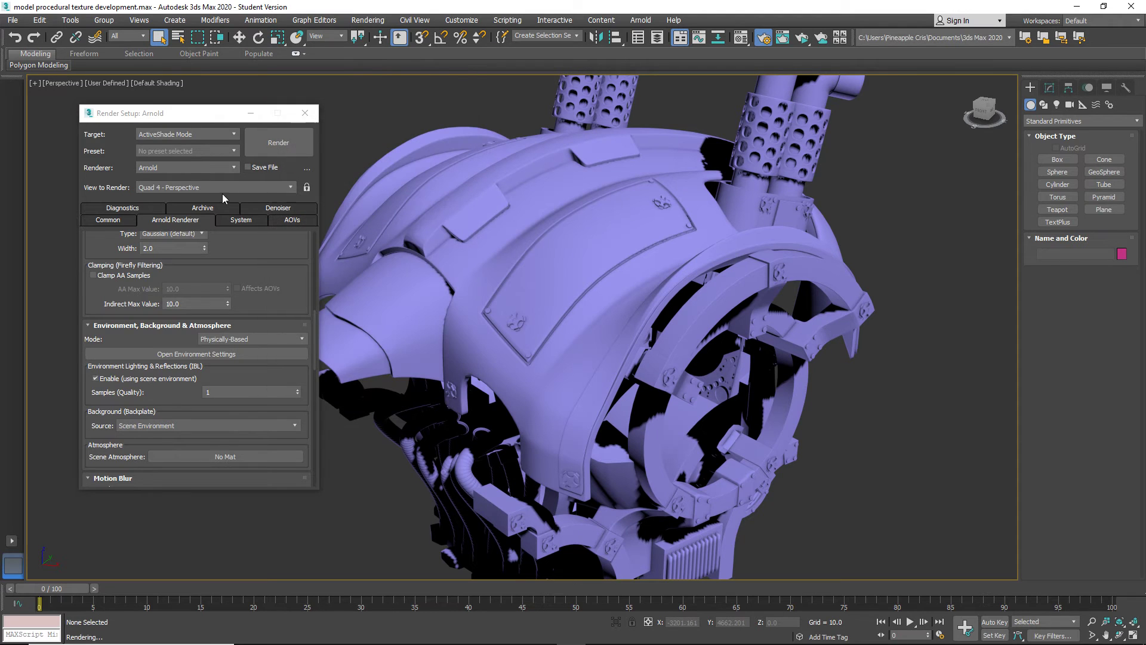
pyautogui.click(108, 220)
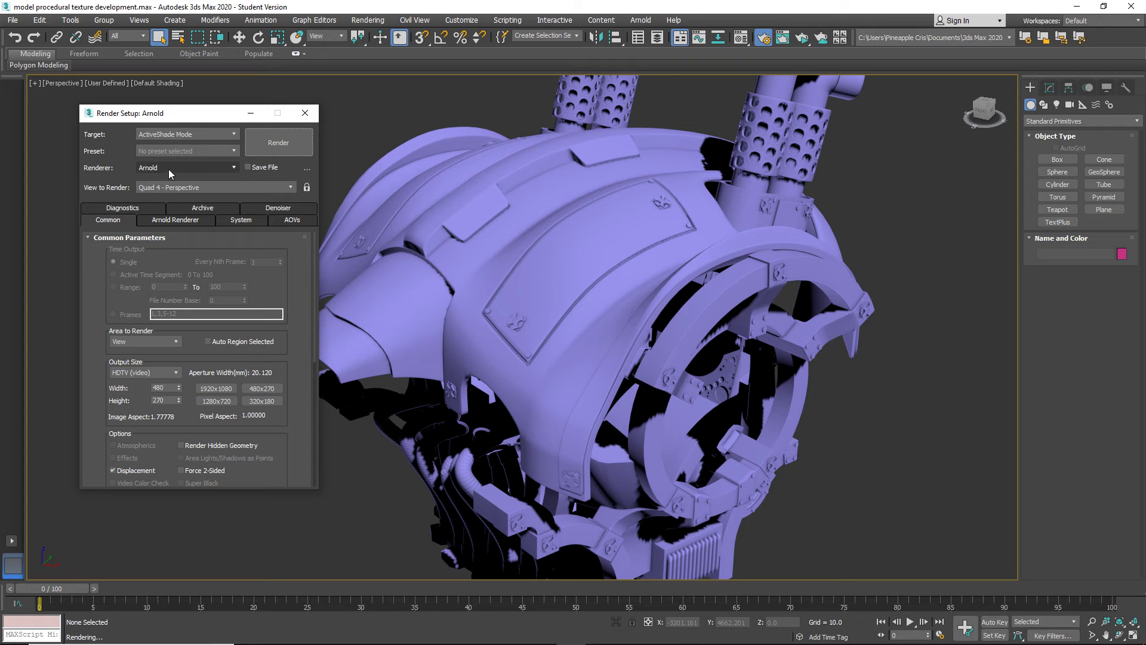
# Relaunch ActiveShade, close Render Setup with F10, and orbit to the model's front.
pyautogui.moveTo(206, 112); pyautogui.dragTo(144, 79)
pyautogui.click(226, 109)
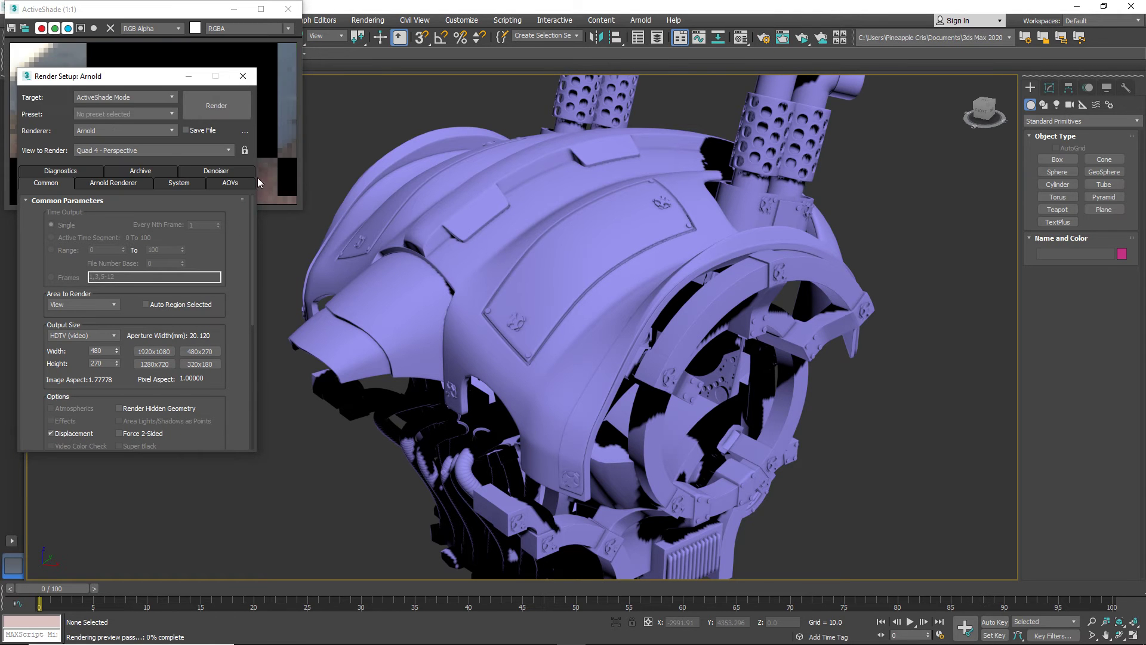
pyautogui.press('F10')
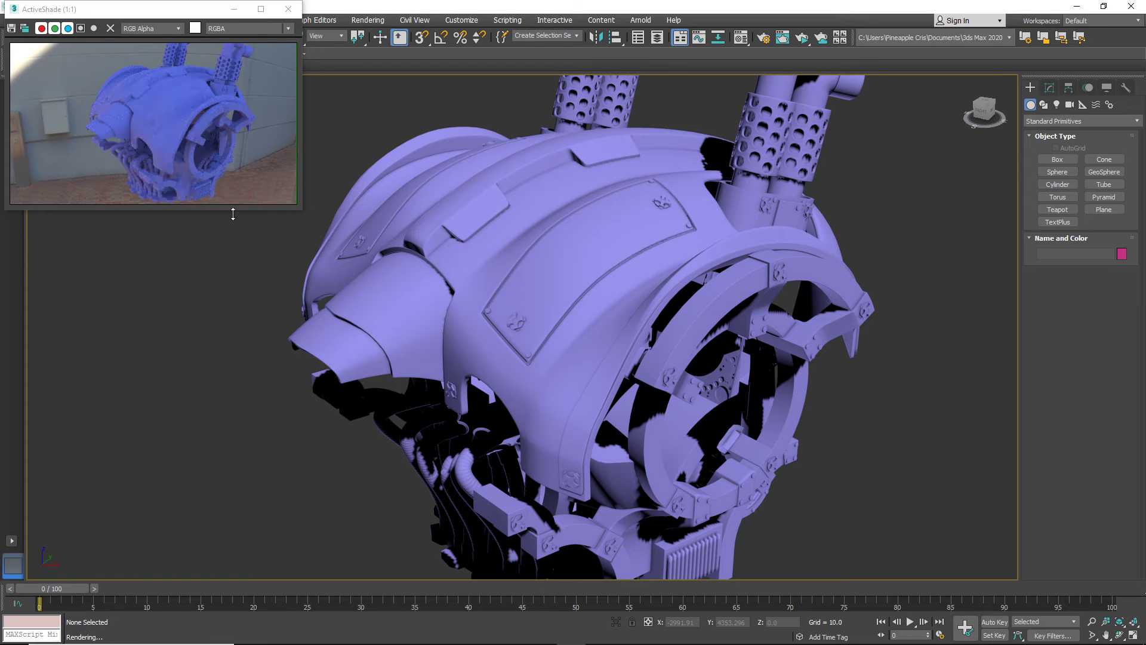
pyautogui.keyDown('alt'); pyautogui.moveTo(474, 364); pyautogui.dragTo(507, 358, button='middle'); pyautogui.keyUp('alt')
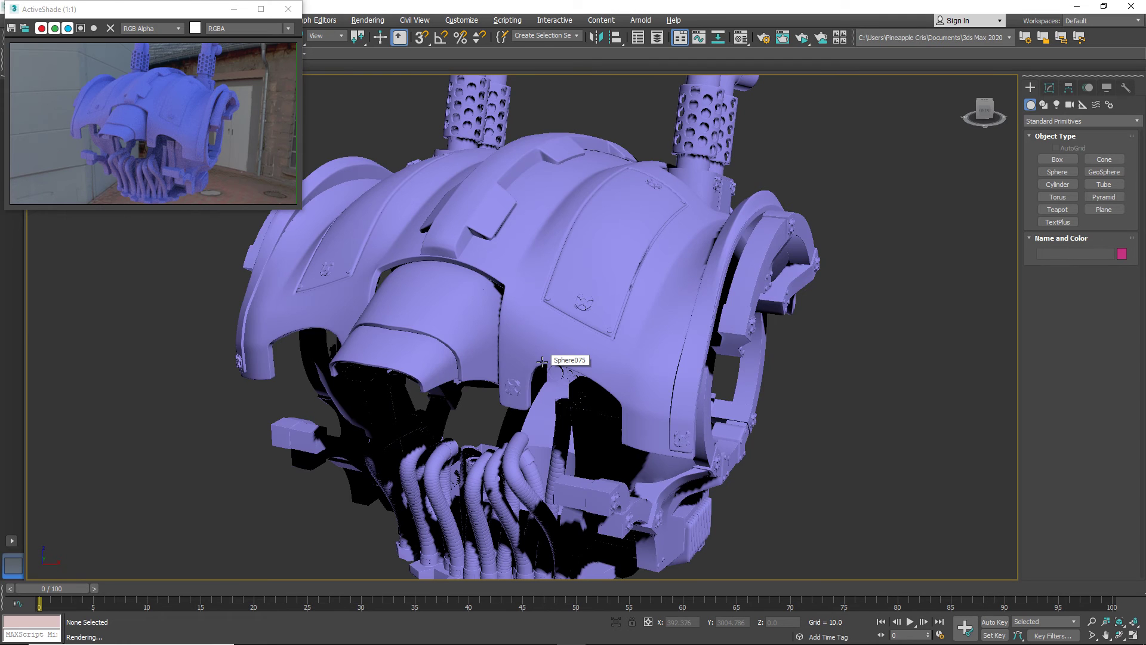
# Open the Material Editor on the right, activate the test materials slot, and switch to Slate mode.
pyautogui.press('m')
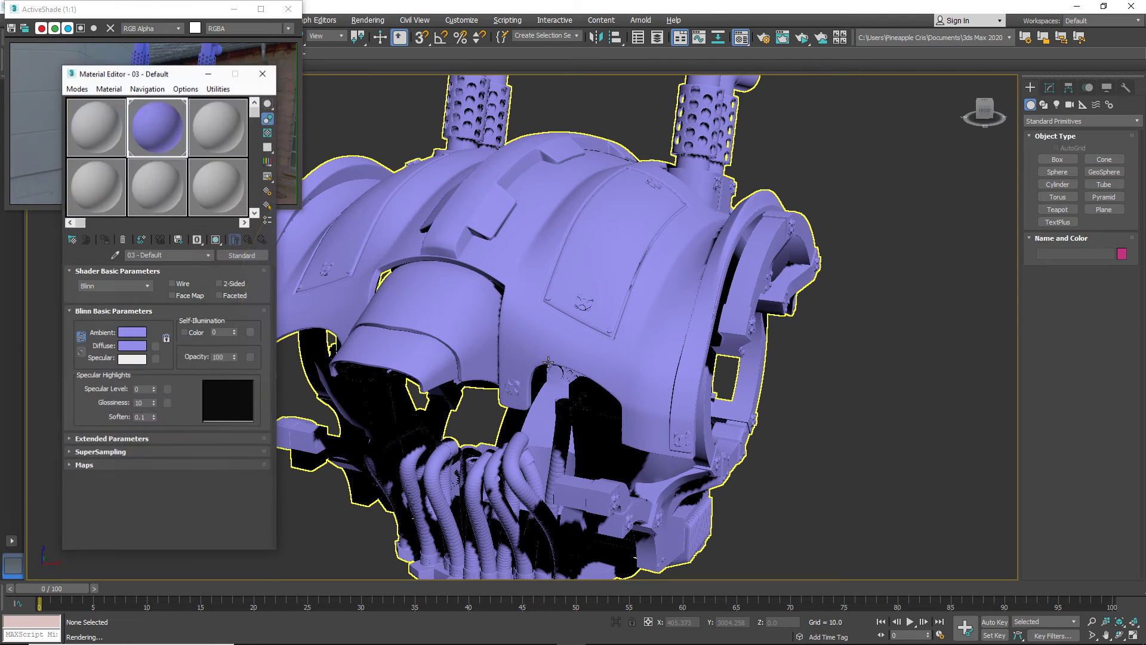
pyautogui.moveTo(174, 81); pyautogui.dragTo(908, 86)
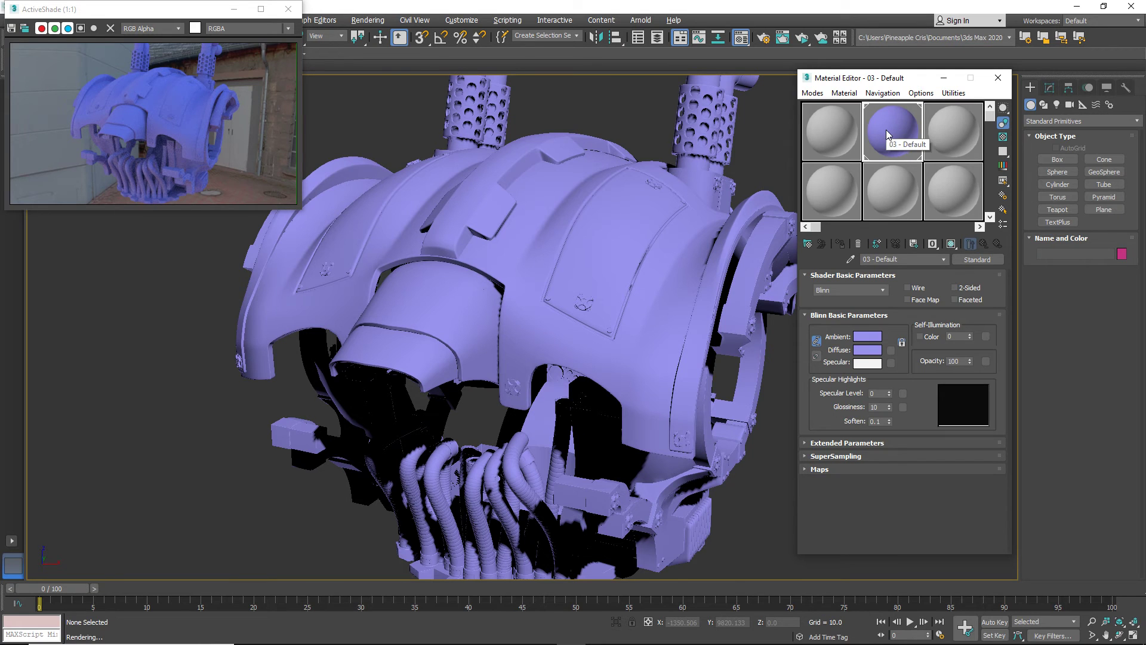
pyautogui.click(822, 139)
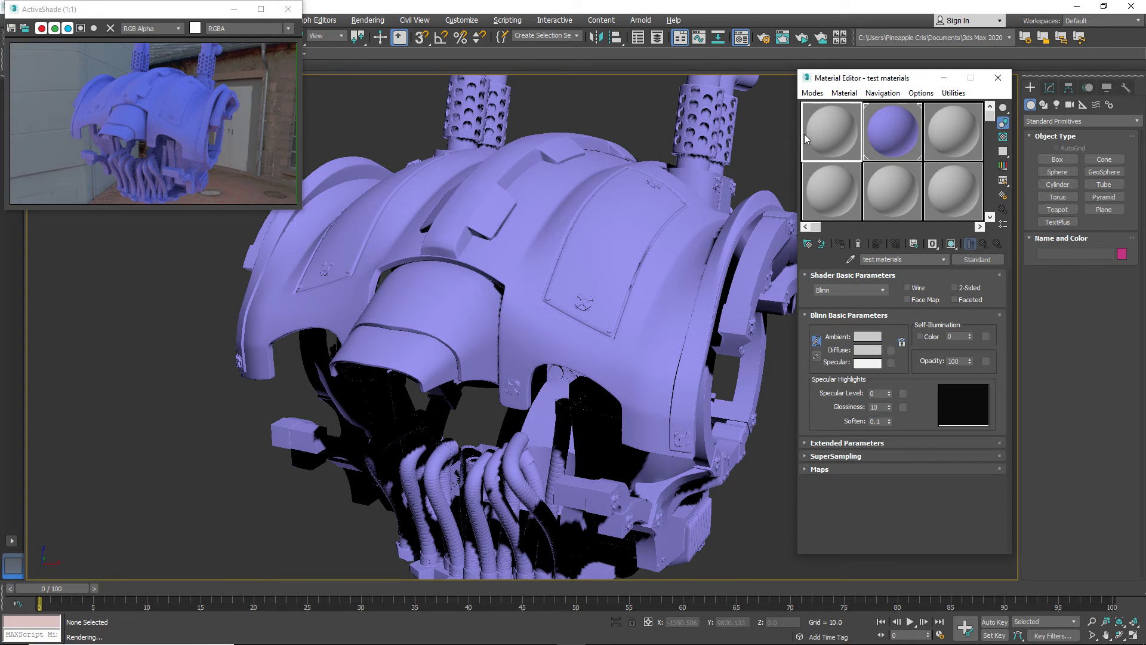
pyautogui.click(811, 94)
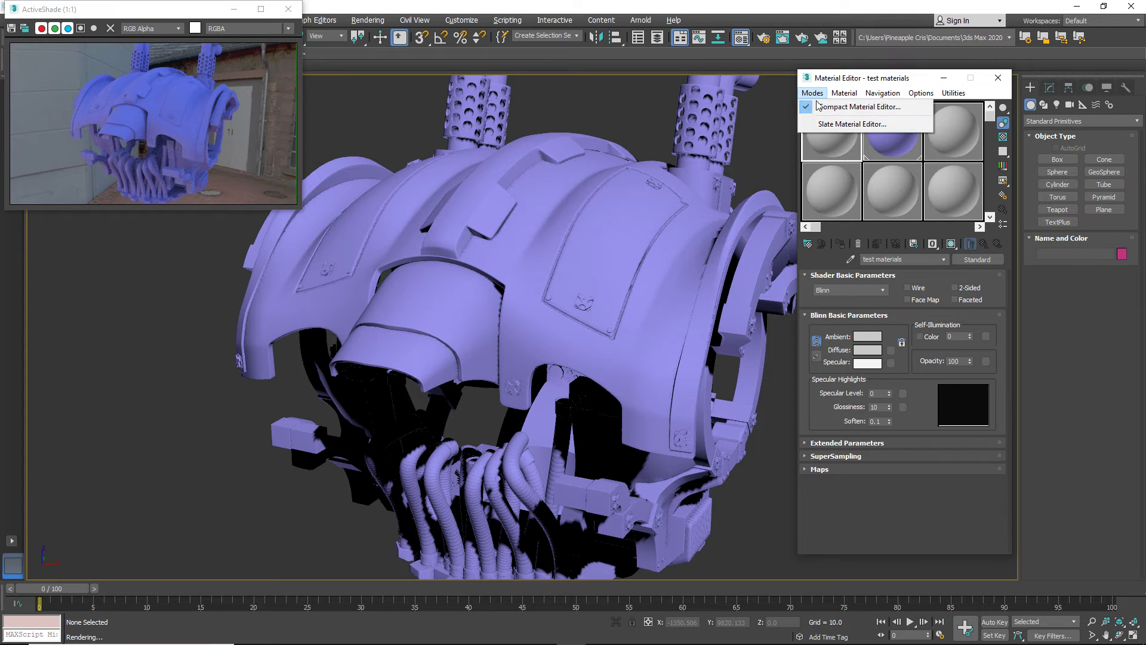
pyautogui.click(825, 124)
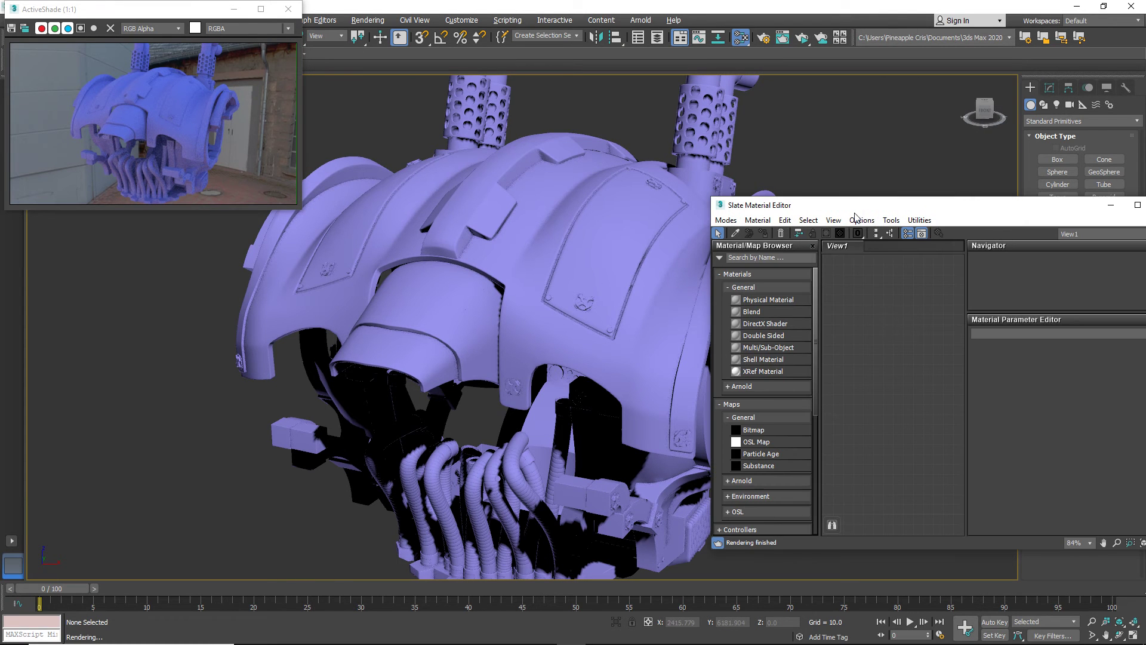
# Move and enlarge the Slate Material Editor, then narrow it from its left edge.
pyautogui.moveTo(878, 209); pyautogui.dragTo(541, 30)
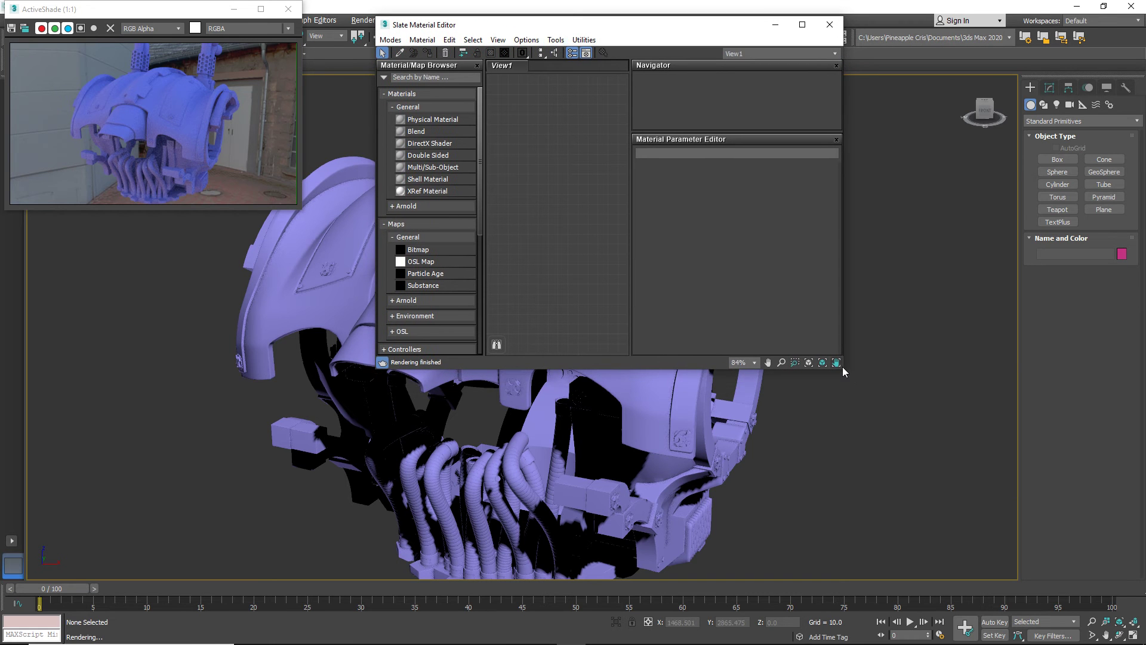
pyautogui.moveTo(841, 369); pyautogui.dragTo(1134, 581)
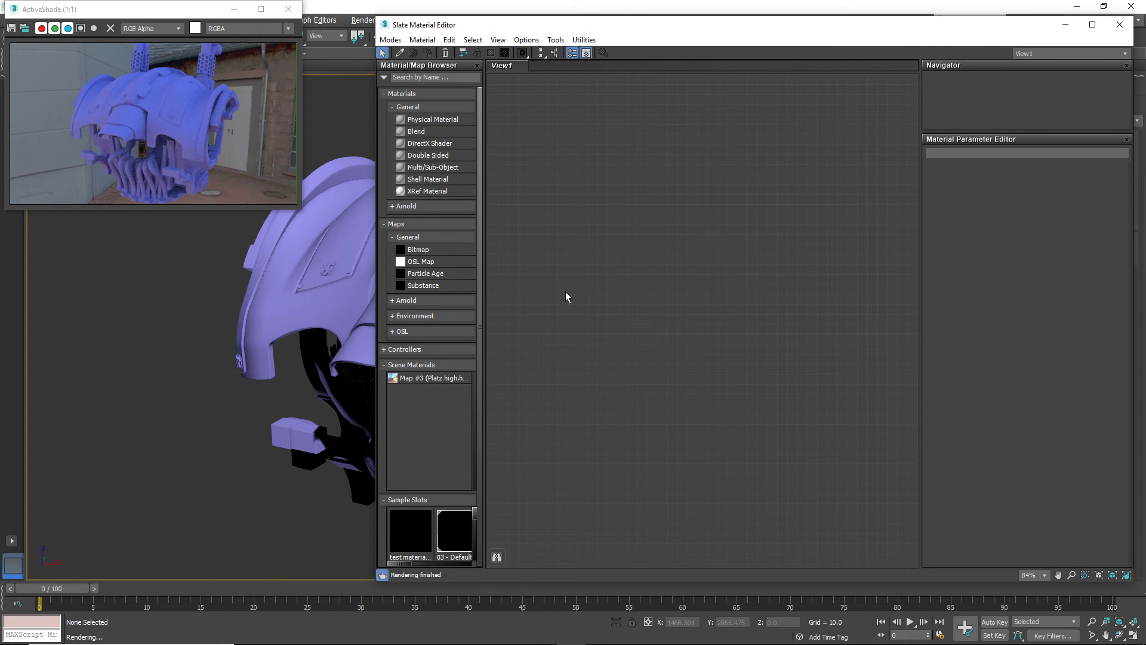
pyautogui.moveTo(566, 286); pyautogui.dragTo(584, 292, button='middle')
pyautogui.moveTo(374, 134); pyautogui.dragTo(428, 135)
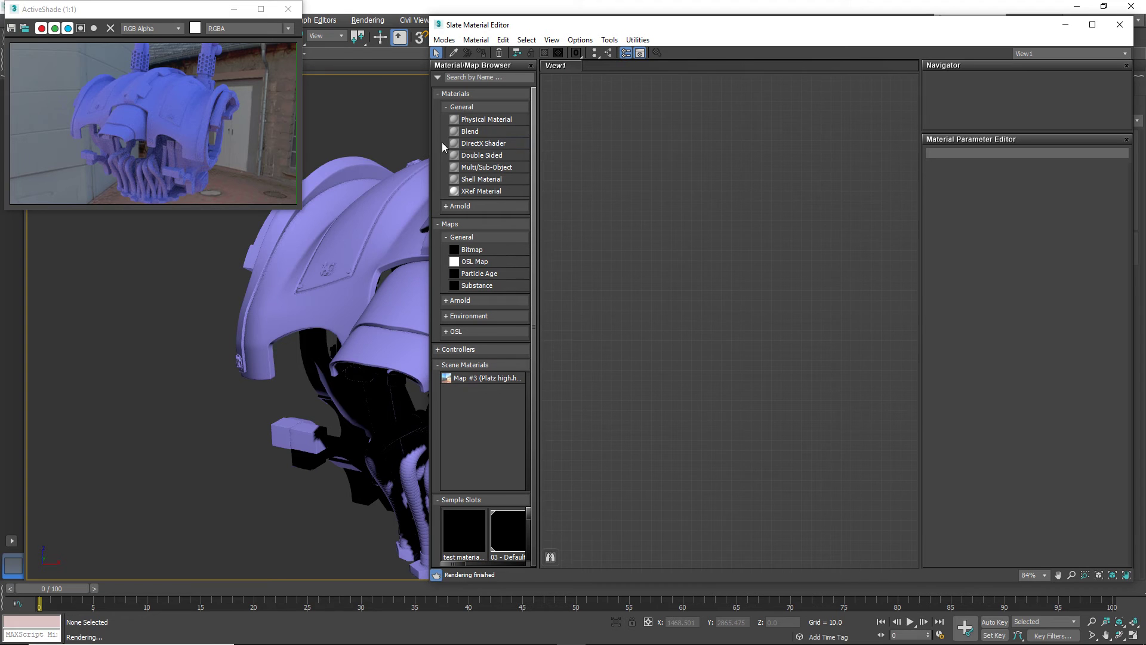
# Place a new Physical Material node, Material #98, in View1.
pyautogui.click(475, 122)
pyautogui.click(794, 228)
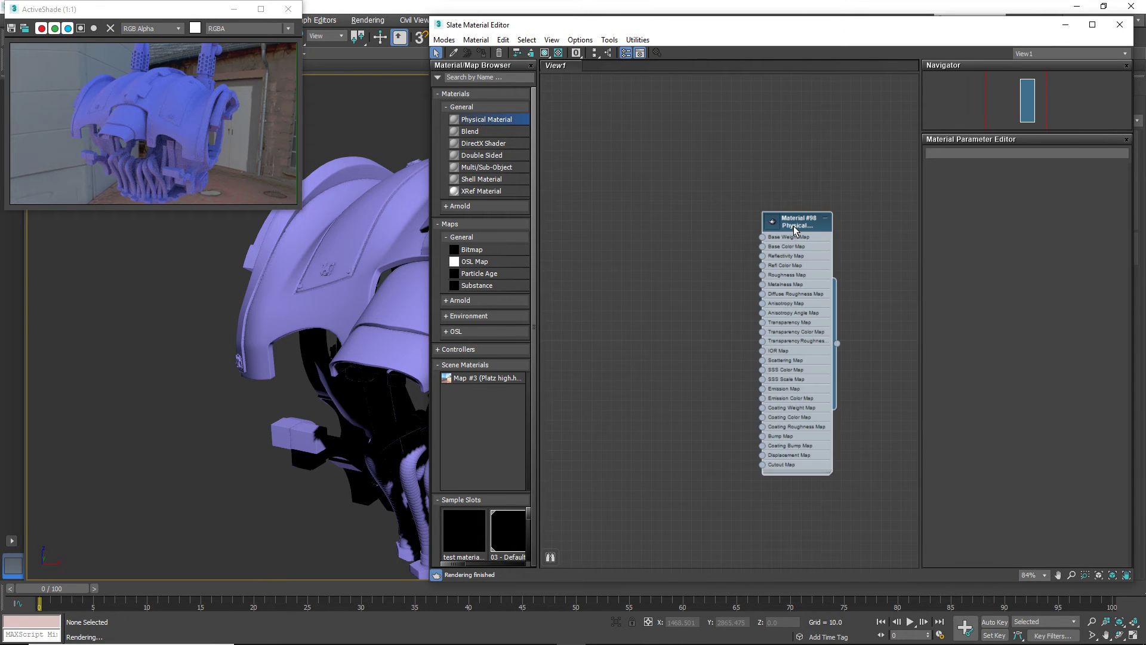
pyautogui.moveTo(800, 220); pyautogui.dragTo(840, 201)
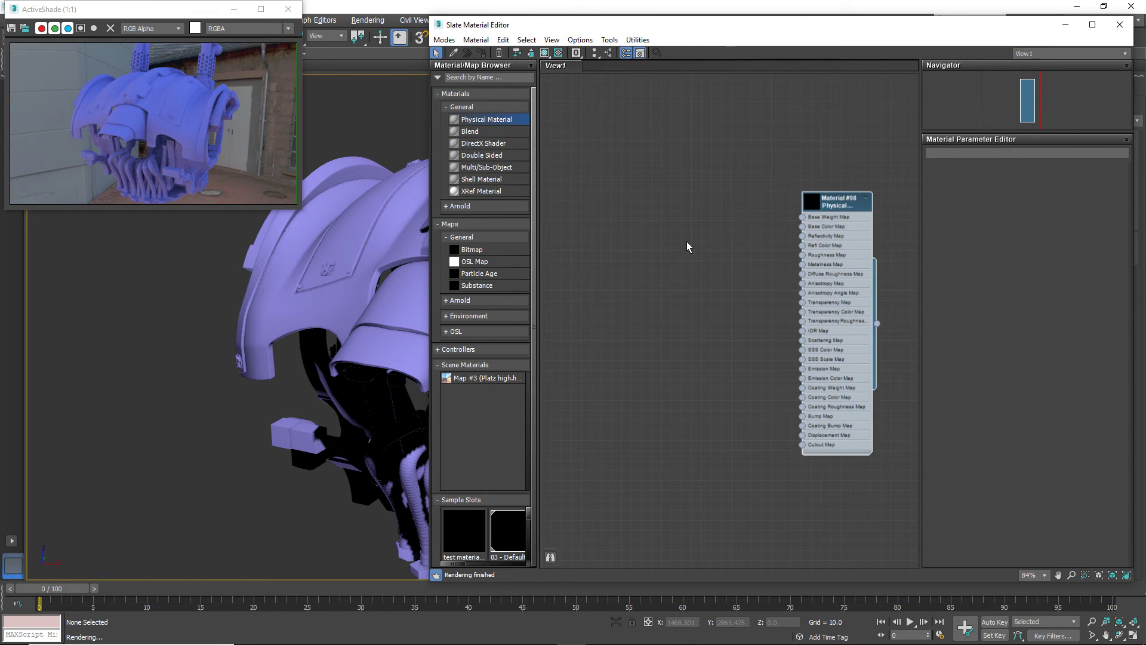
pyautogui.click(626, 211)
# Wire a Triplanar map into Material #98's Base Color Map and assign the material to the helmet.
pyautogui.click(475, 77)
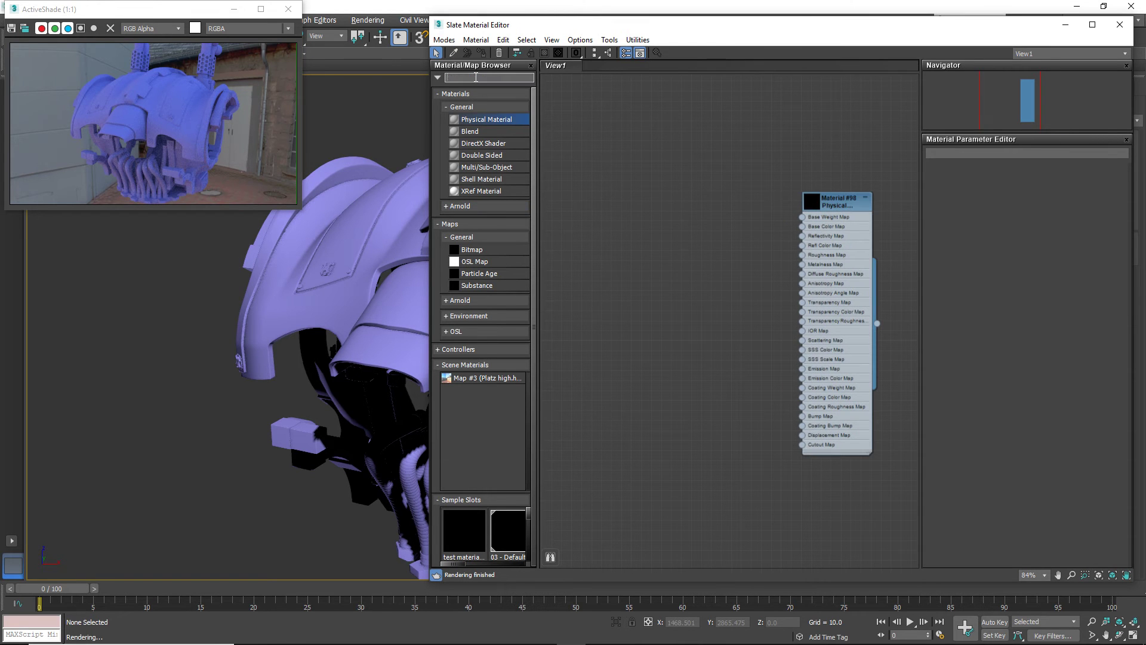
pyautogui.write('tri')
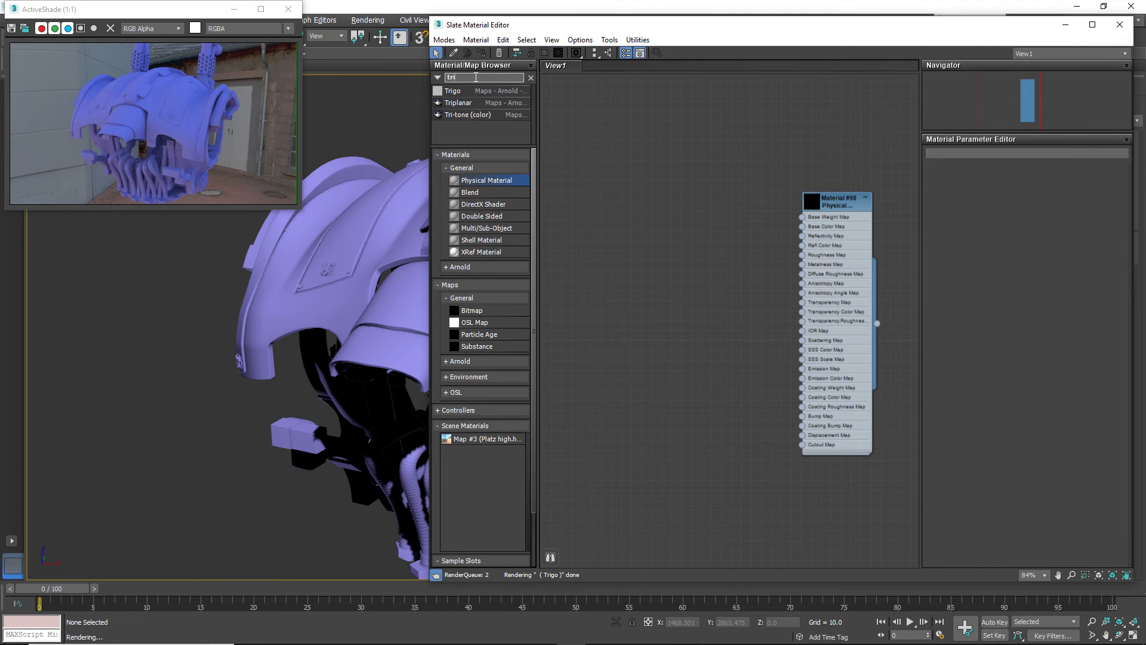
pyautogui.moveTo(458, 103); pyautogui.dragTo(659, 167)
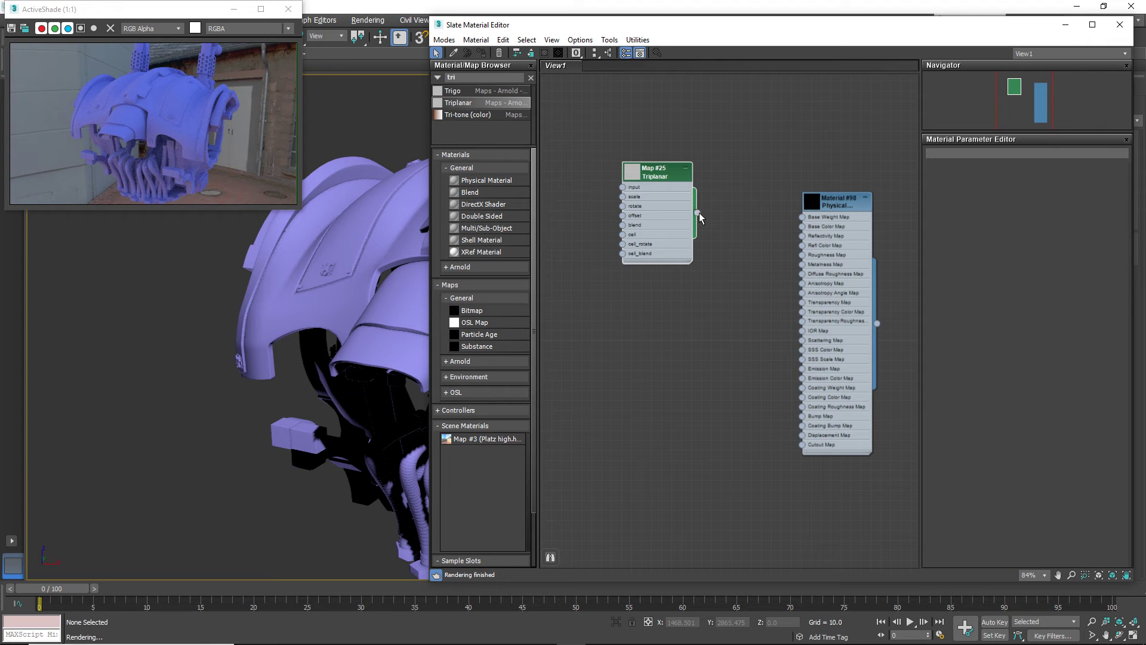
pyautogui.moveTo(764, 227); pyautogui.dragTo(800, 230)
pyautogui.moveTo(876, 324); pyautogui.dragTo(399, 234)
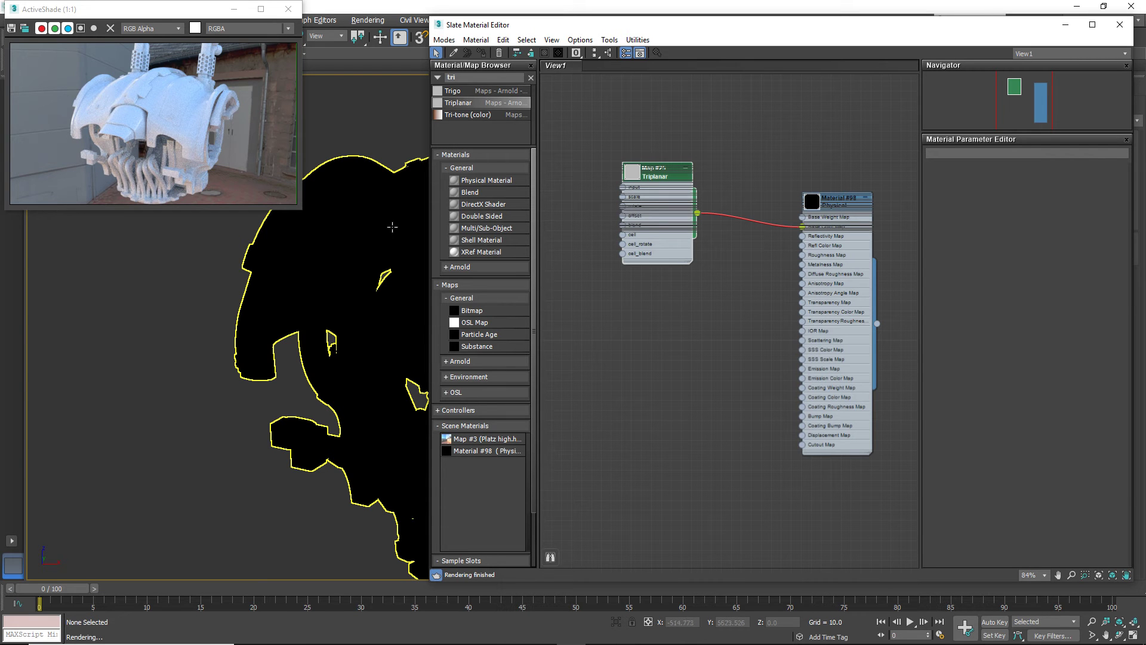
# Widen the Slate editor to the left and display Triplanar Map #25's parameters.
pyautogui.moveTo(670, 313); pyautogui.dragTo(691, 322, button='middle')
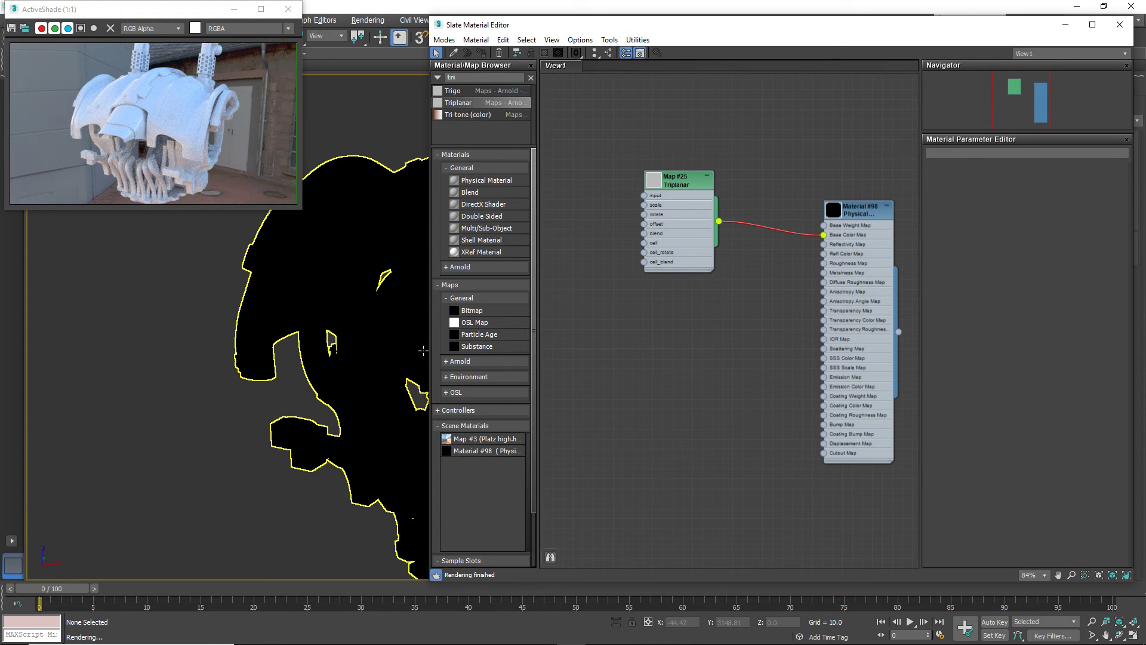
pyautogui.moveTo(430, 350); pyautogui.dragTo(329, 354)
pyautogui.moveTo(537, 358); pyautogui.dragTo(670, 356, button='middle')
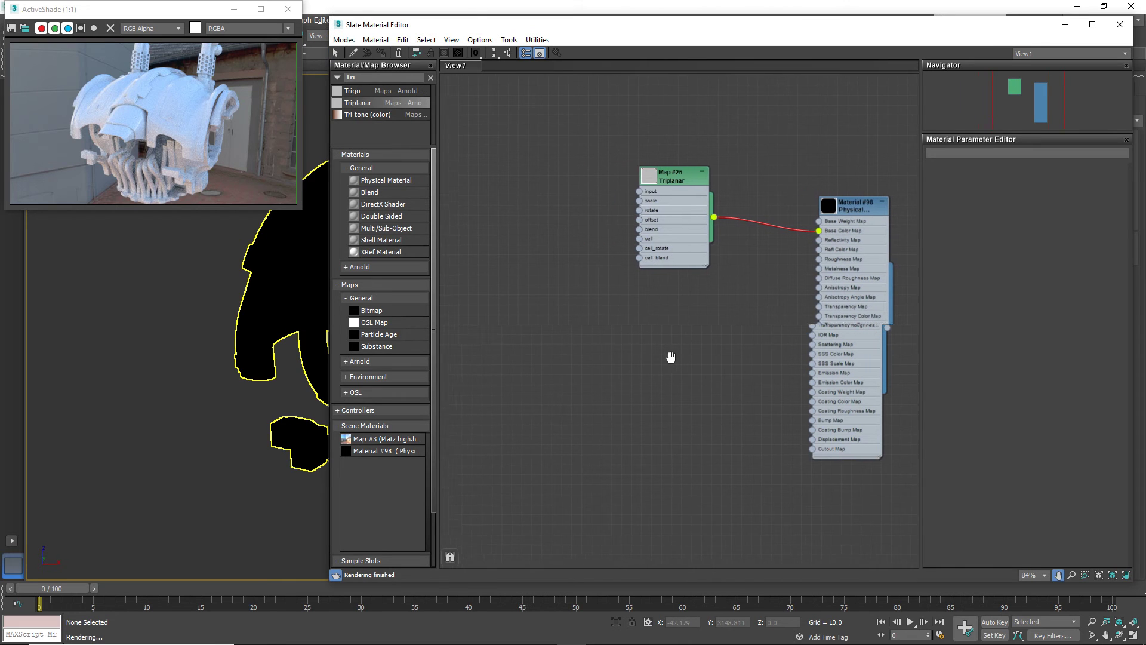
pyautogui.click(687, 177)
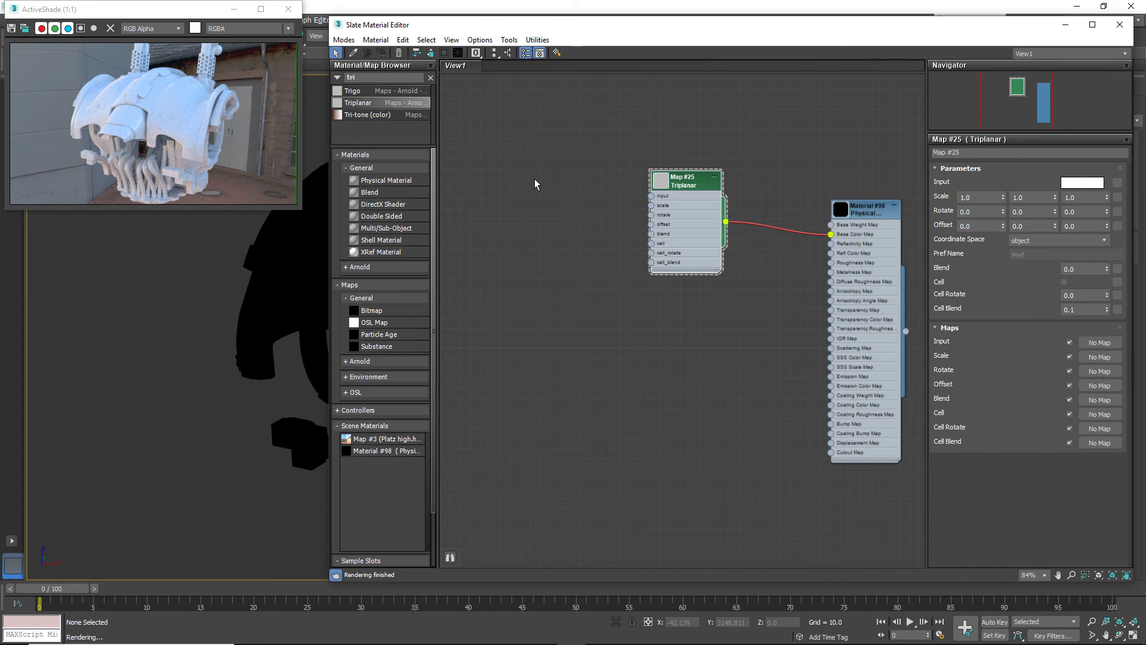
# Search 'ima' and connect a new Image map node, Map #26, to the Triplanar input.
pyautogui.doubleClick(375, 78)
pyautogui.write('imag')
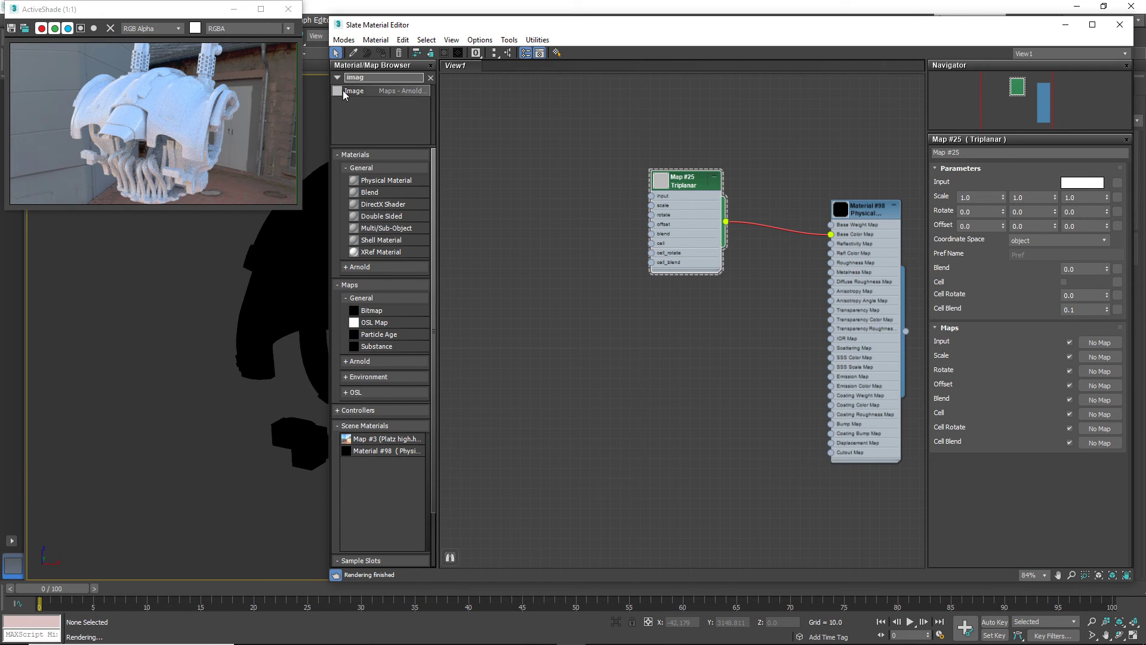
pyautogui.moveTo(344, 94); pyautogui.dragTo(655, 199)
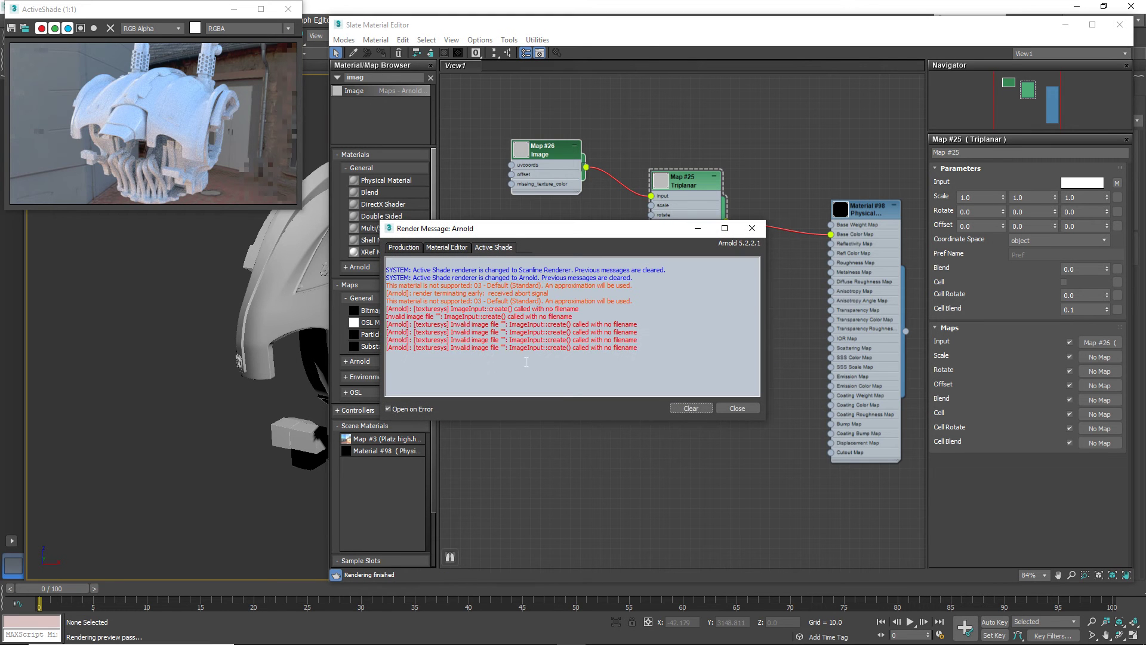
# Load Materials Library > Basic Metal Coat 1 > Basic Metal Coat 1_Diffuse.png into Image Map #26.
pyautogui.click(736, 408)
pyautogui.click(542, 152)
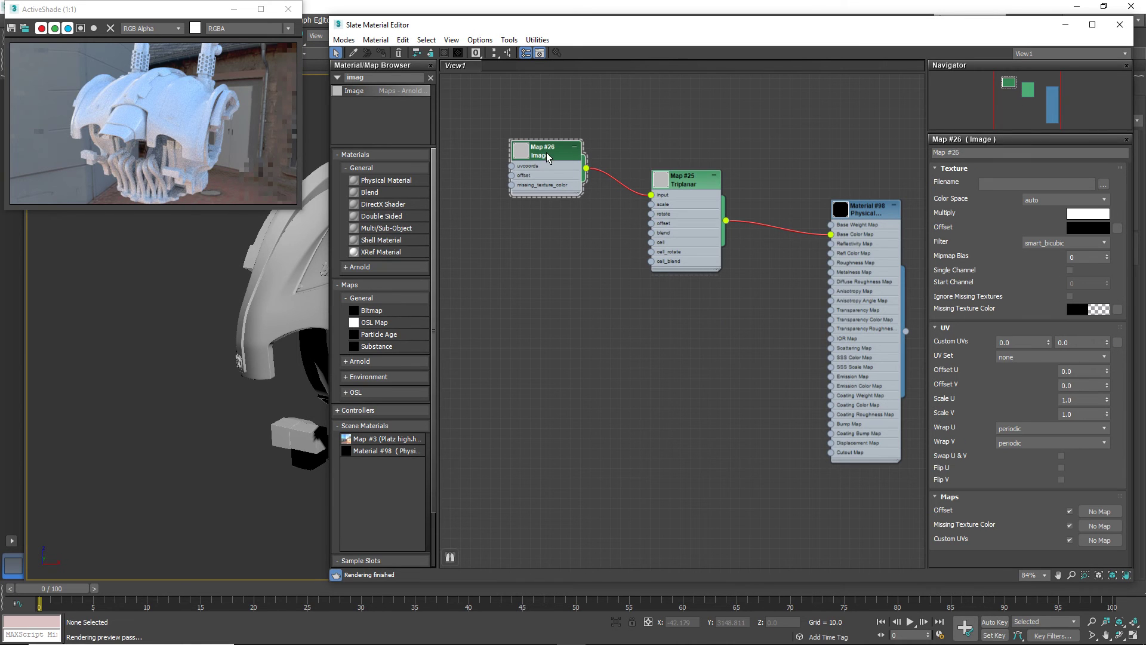
pyautogui.click(1103, 185)
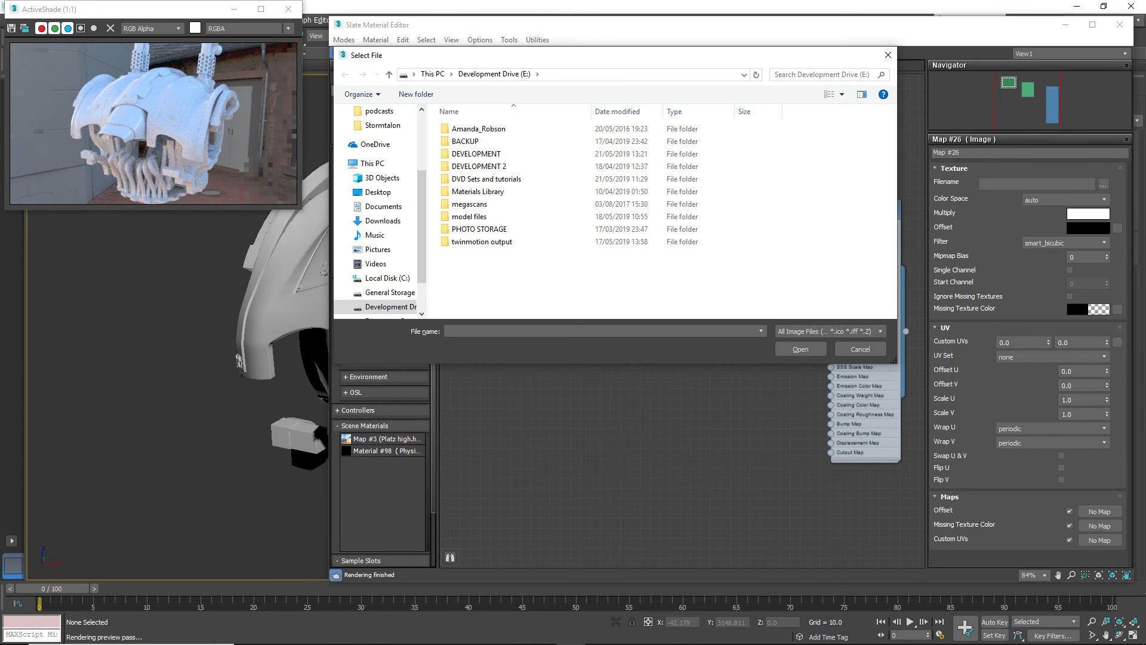
pyautogui.doubleClick(477, 191)
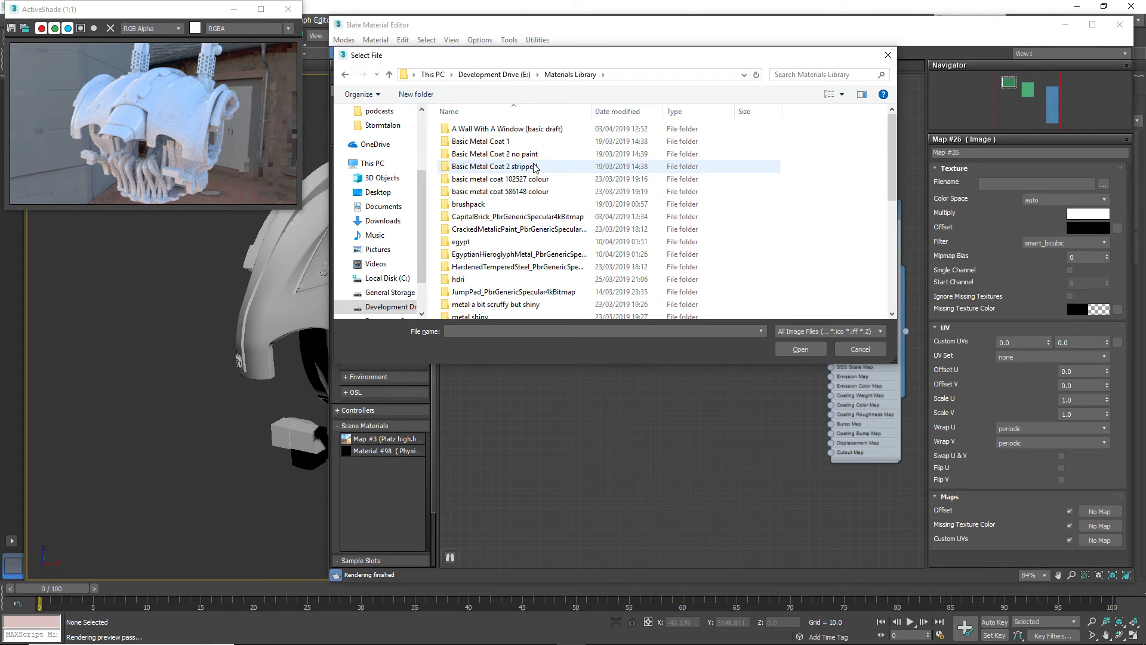
pyautogui.doubleClick(504, 143)
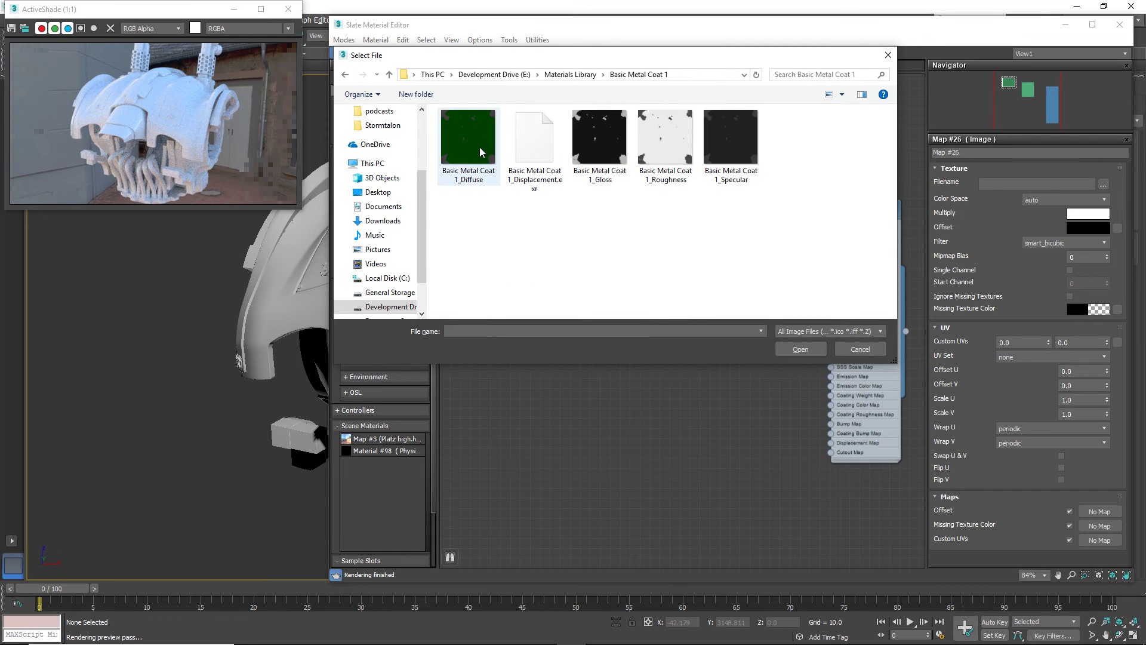
pyautogui.doubleClick(479, 146)
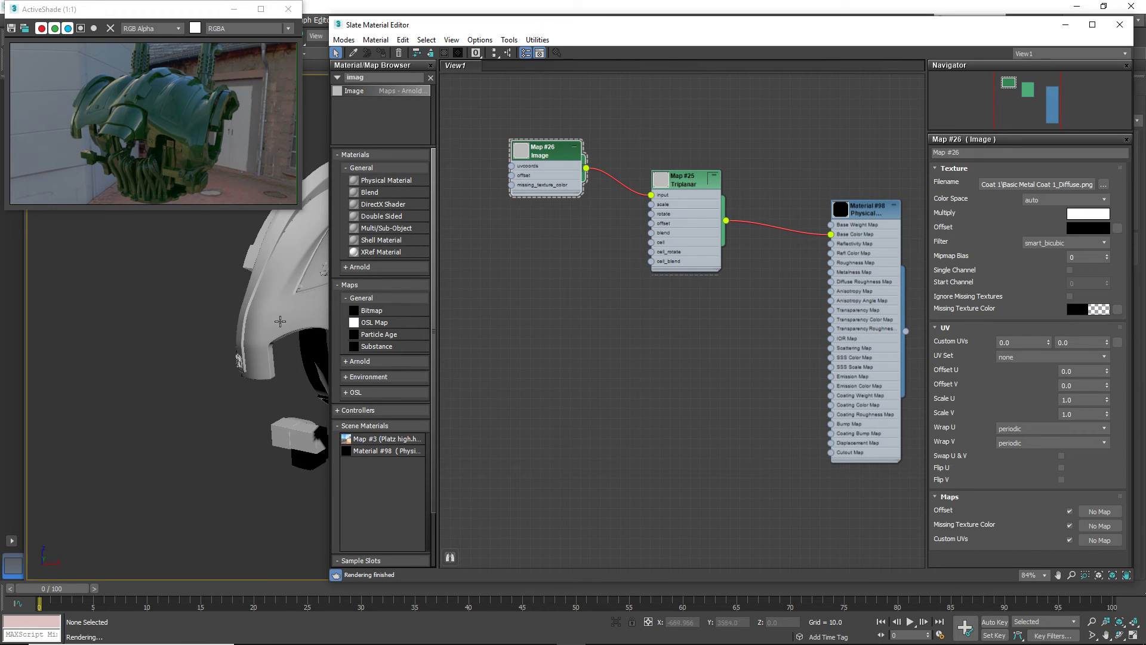
# Zoom and pan over the green-metal helmet, then minimize the Slate Material Editor.
pyautogui.scroll(6, 284, 322)
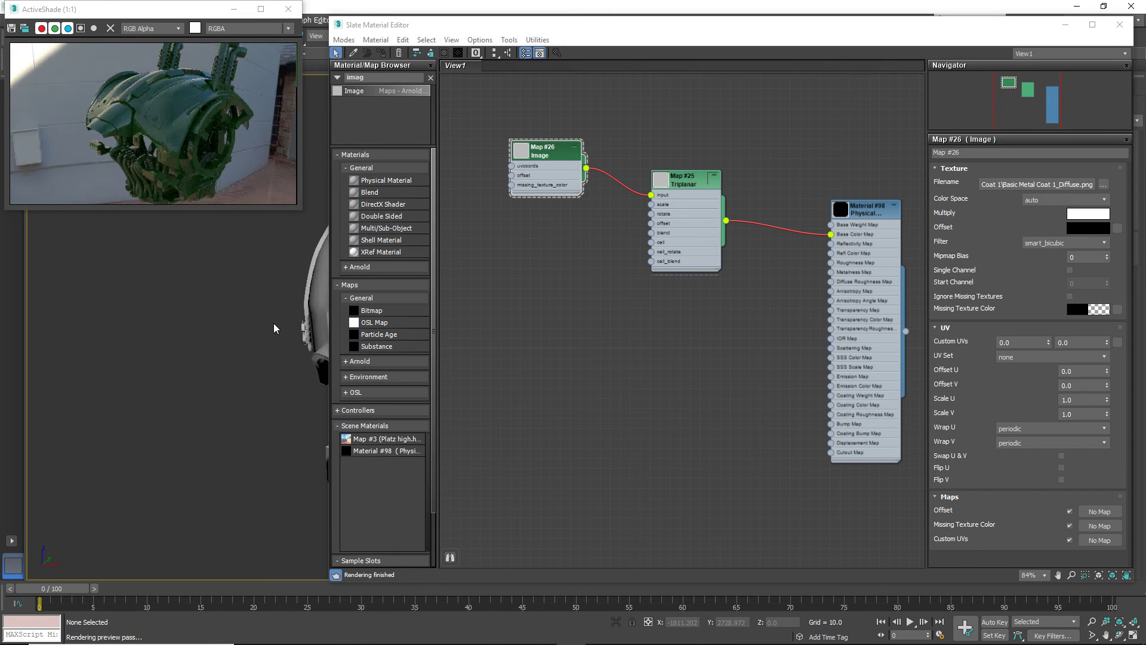
pyautogui.moveTo(274, 324); pyautogui.dragTo(136, 297, button='middle')
pyautogui.scroll(-2, 137, 297)
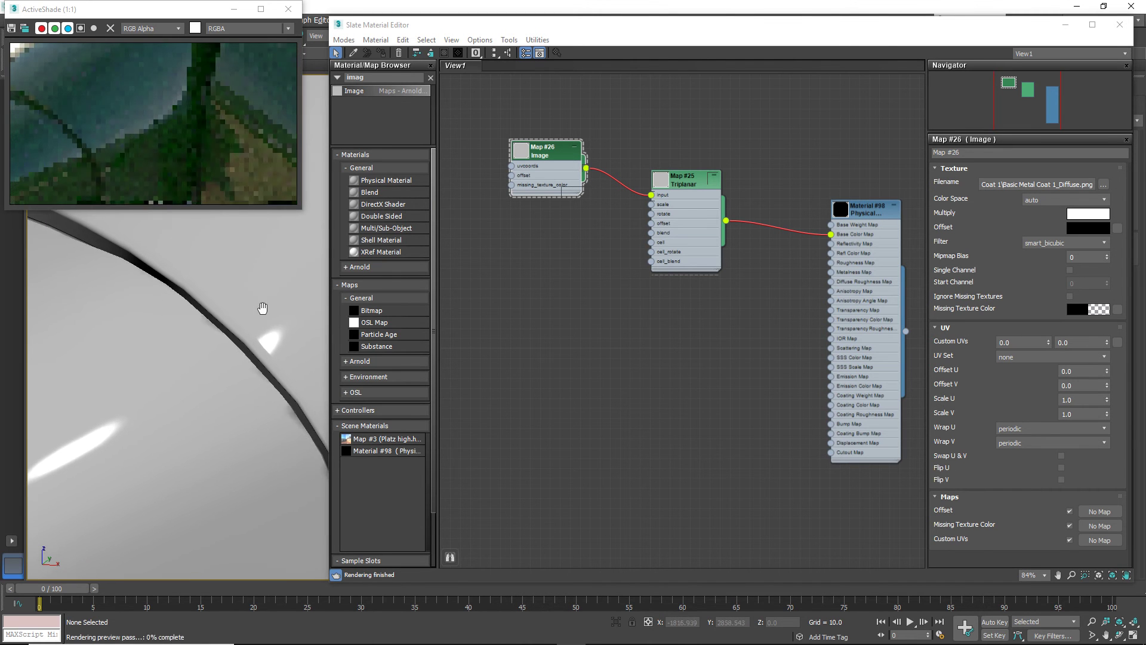
pyautogui.scroll(-4, 262, 309)
pyautogui.scroll(-2, 265, 292)
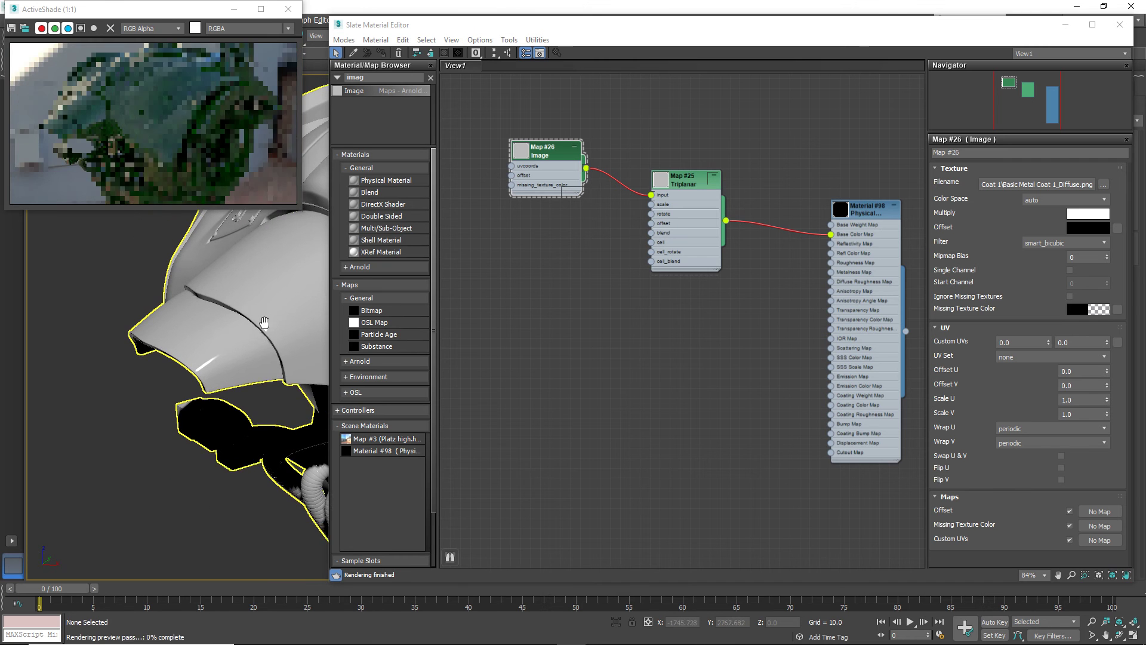
pyautogui.click(1065, 24)
pyautogui.scroll(-8, 676, 277)
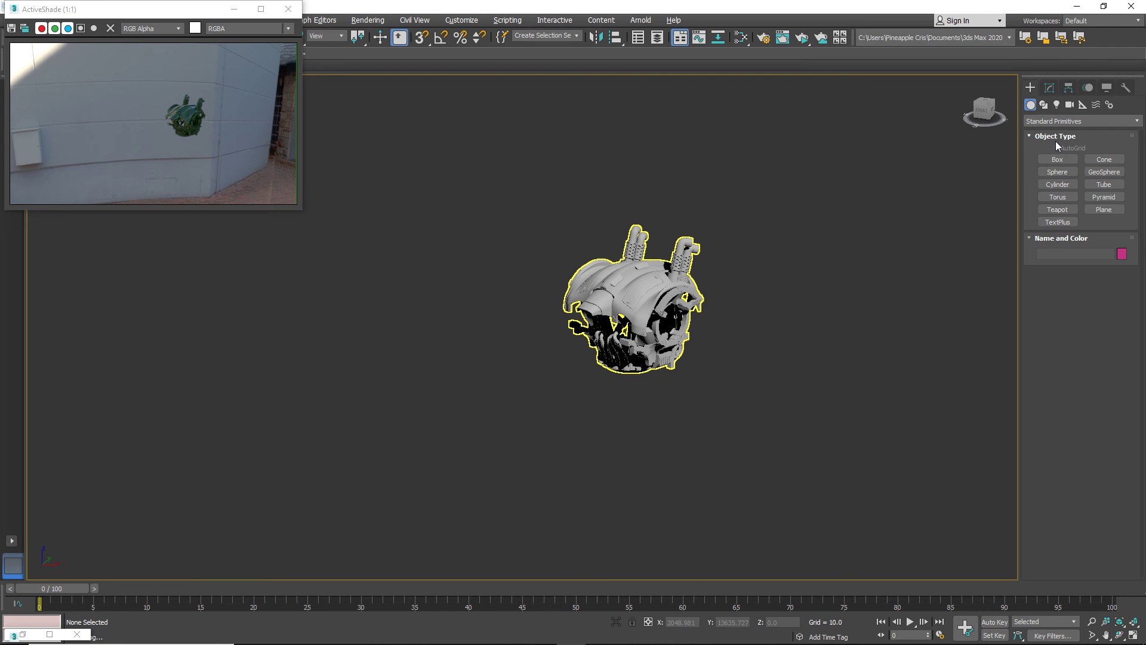
# Create a plane beside the robot head and apply the black spotted map to it.
pyautogui.click(1104, 210)
pyautogui.moveTo(731, 350); pyautogui.dragTo(917, 517)
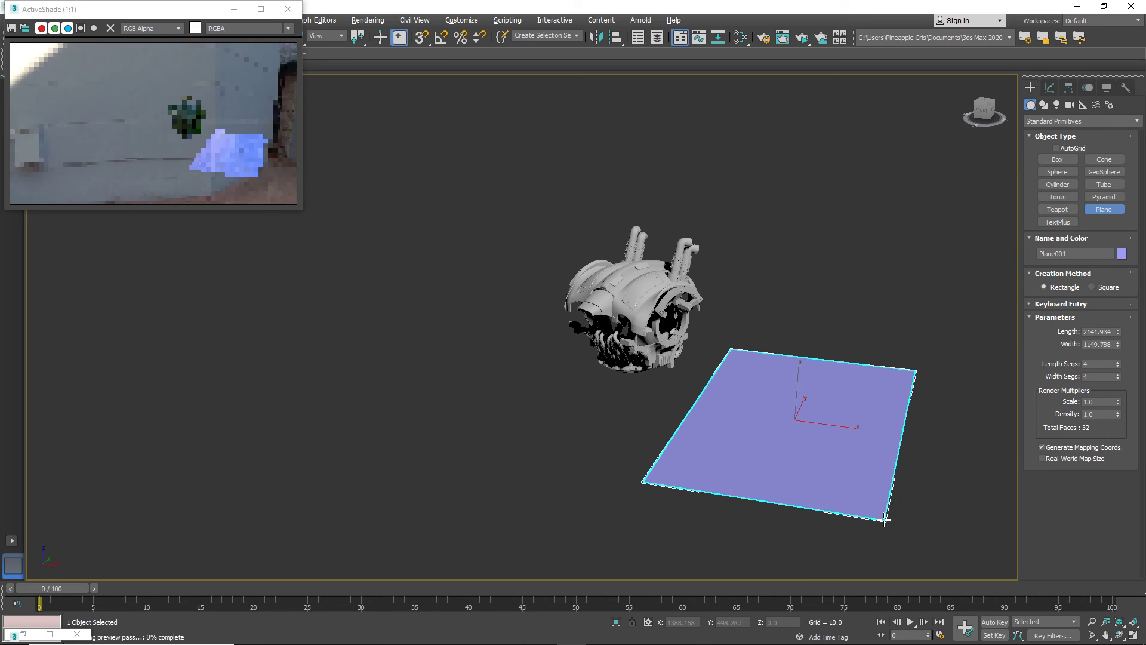
pyautogui.rightClick(824, 407)
pyautogui.moveTo(822, 405); pyautogui.dragTo(797, 388, button='middle')
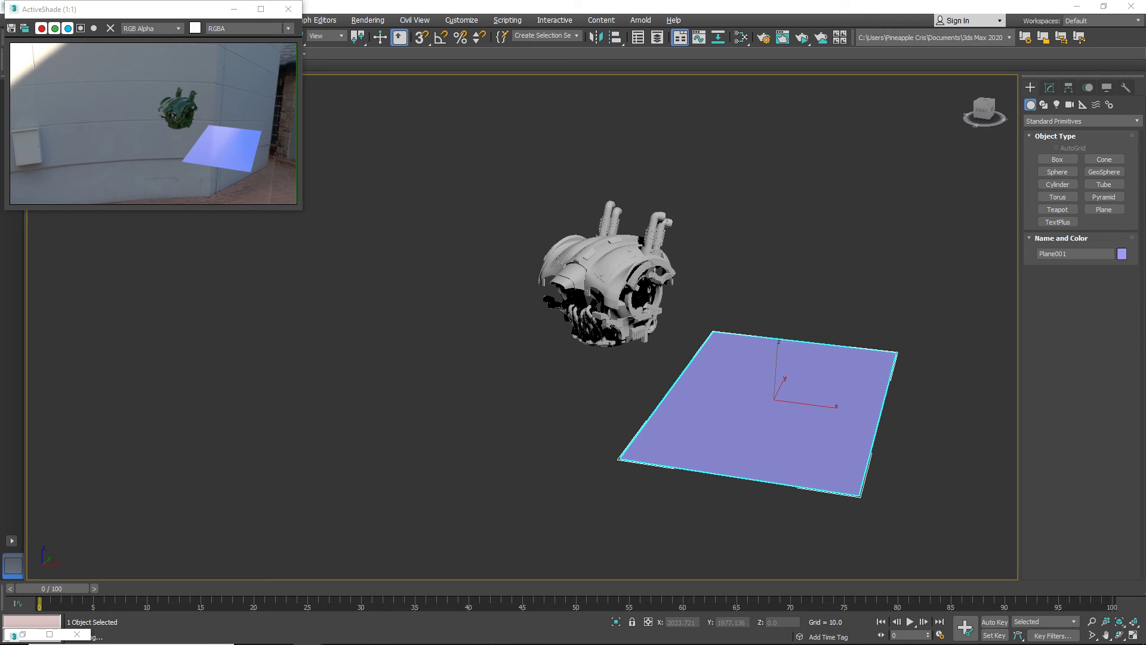
pyautogui.moveTo(854, 307); pyautogui.dragTo(786, 429)
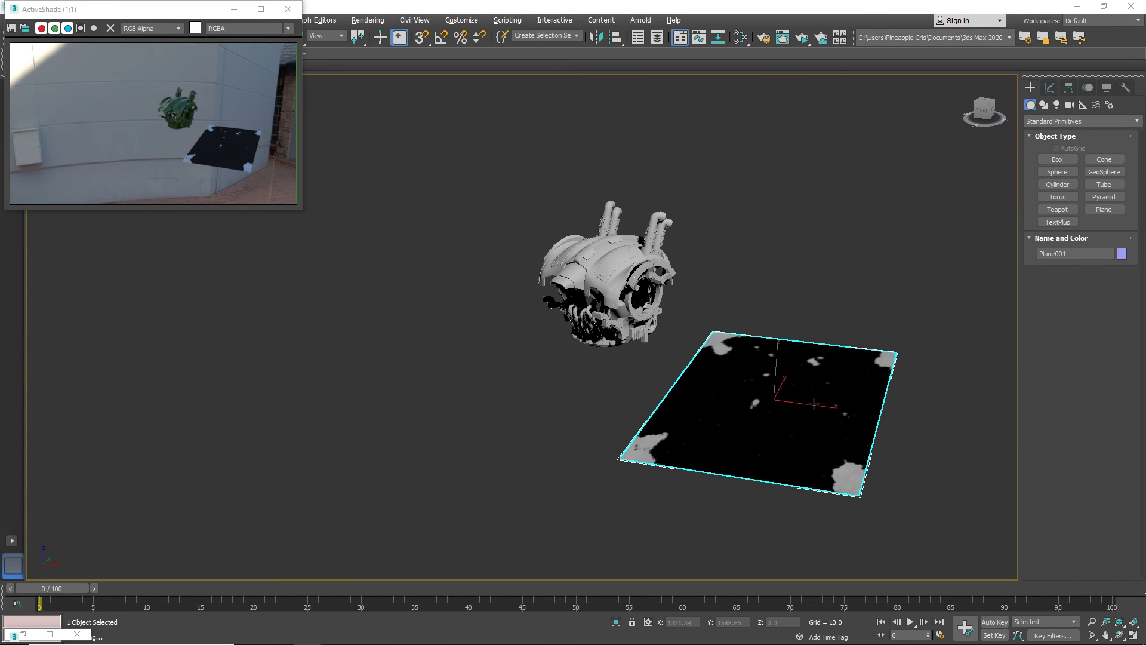
pyautogui.scroll(3, 814, 404)
pyautogui.moveTo(814, 404); pyautogui.dragTo(716, 413, button='middle')
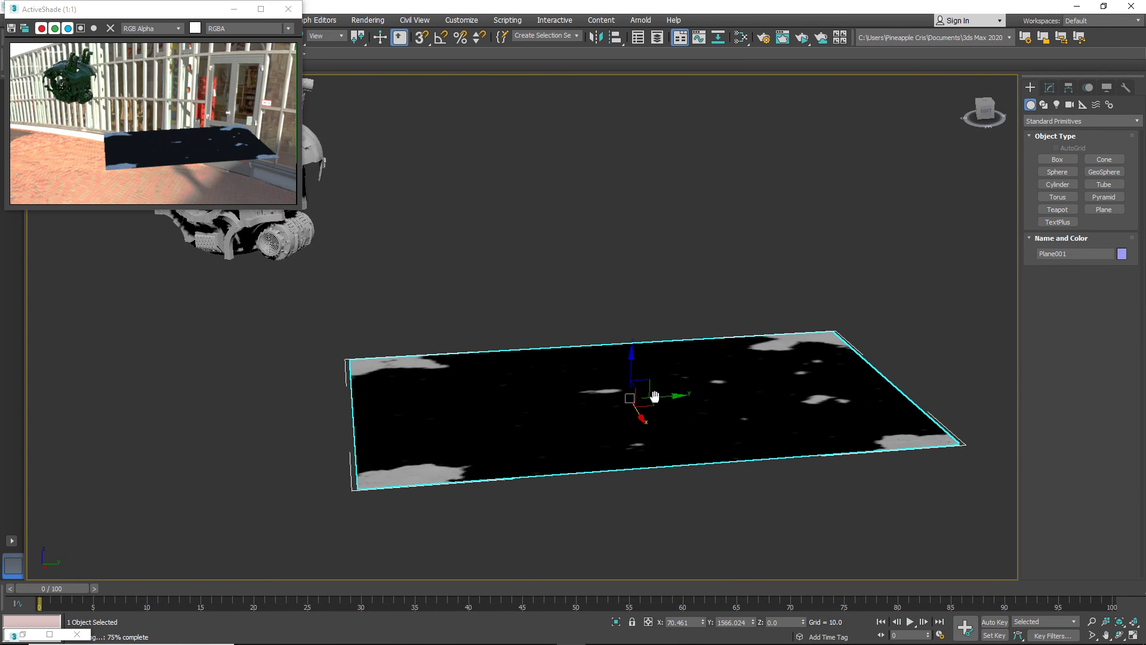
# Move the plane, shrink it along Y, and raise it into place around the head.
pyautogui.moveTo(645, 389); pyautogui.dragTo(436, 354)
pyautogui.keyDown('alt'); pyautogui.moveTo(435, 353); pyautogui.dragTo(397, 378, button='middle'); pyautogui.keyUp('alt')
pyautogui.press('r')
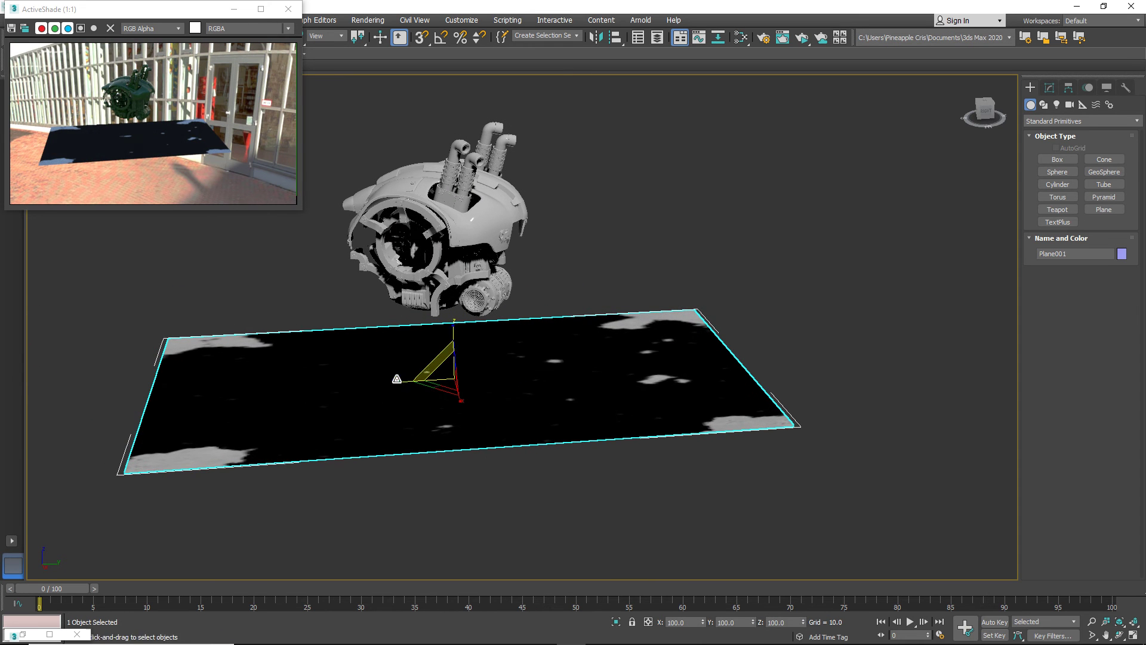
pyautogui.moveTo(397, 379); pyautogui.dragTo(442, 374)
pyautogui.keyDown('alt'); pyautogui.moveTo(442, 374); pyautogui.dragTo(477, 386, button='middle'); pyautogui.keyUp('alt')
pyautogui.press('w')
pyautogui.moveTo(490, 383); pyautogui.dragTo(524, 304)
pyautogui.keyDown('alt'); pyautogui.moveTo(524, 304); pyautogui.dragTo(525, 311, button='middle'); pyautogui.keyUp('alt')
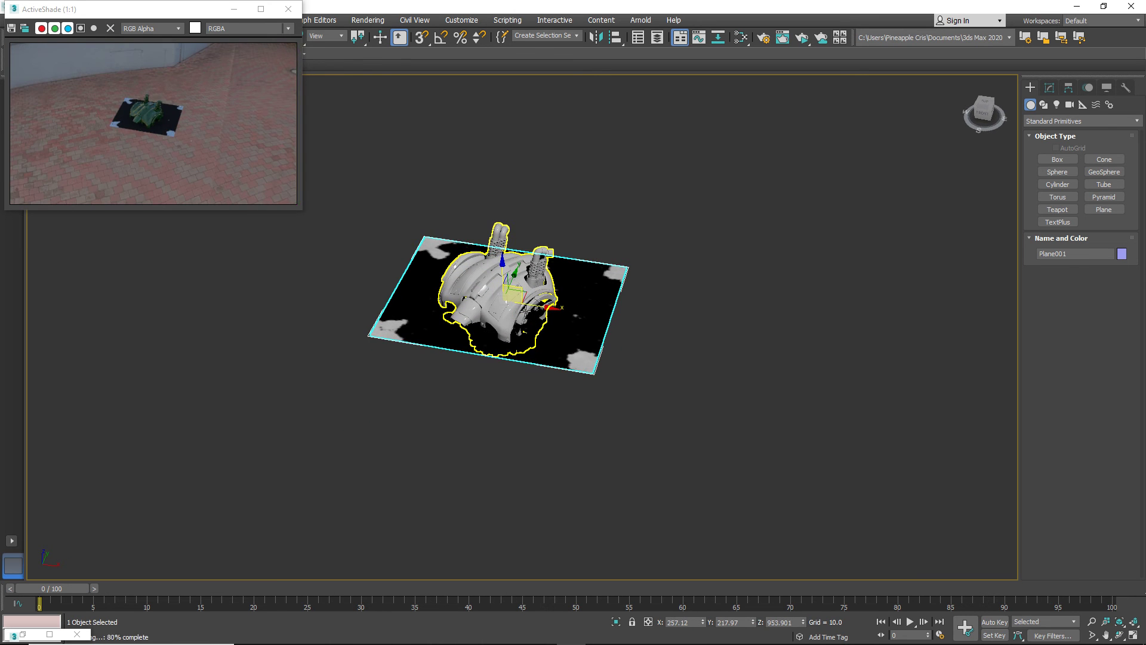
# Shift-rotate the plane to clone an upright copy, Plane002.
pyautogui.press('e')
pyautogui.keyDown('shift'); pyautogui.moveTo(515, 281); pyautogui.dragTo(620, 315); pyautogui.keyUp('shift')
pyautogui.click(580, 381)
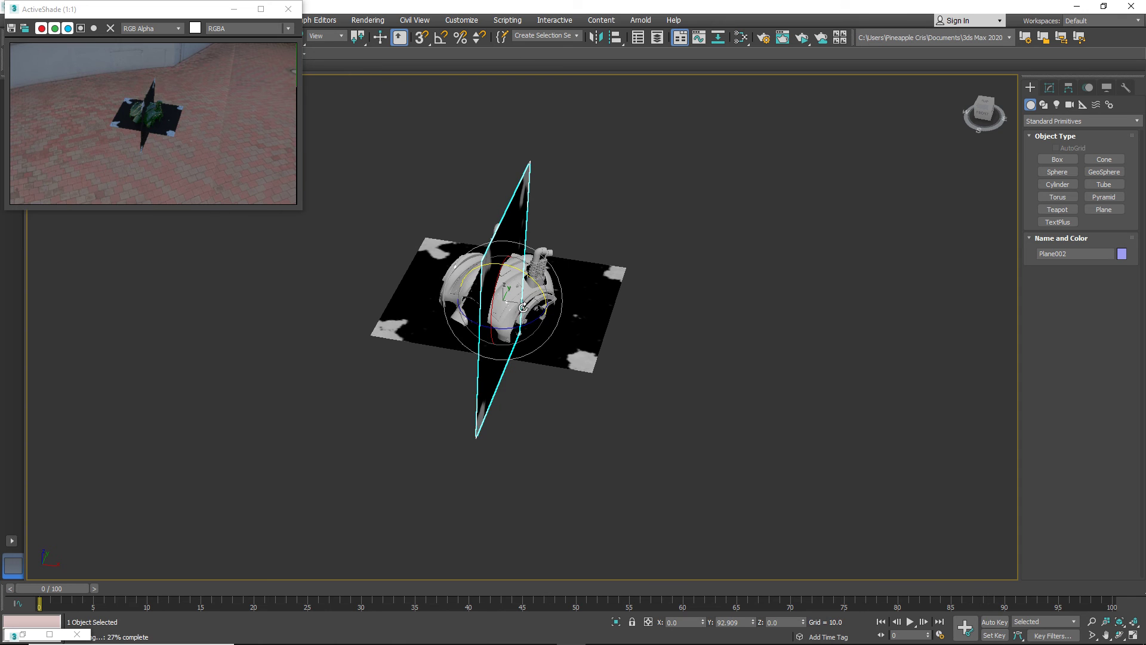
# Rotate the copy to -46.34° about Z, clone another plane, and check it from Front view.
pyautogui.moveTo(505, 341); pyautogui.dragTo(421, 354)
pyautogui.click(566, 380)
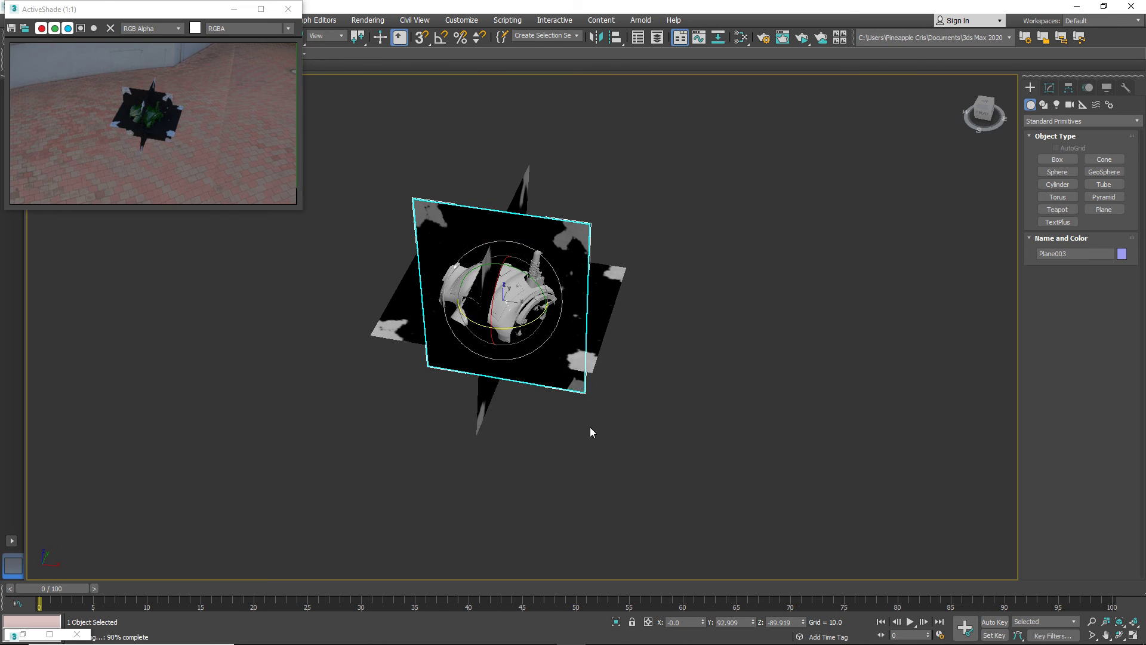
pyautogui.press('f')
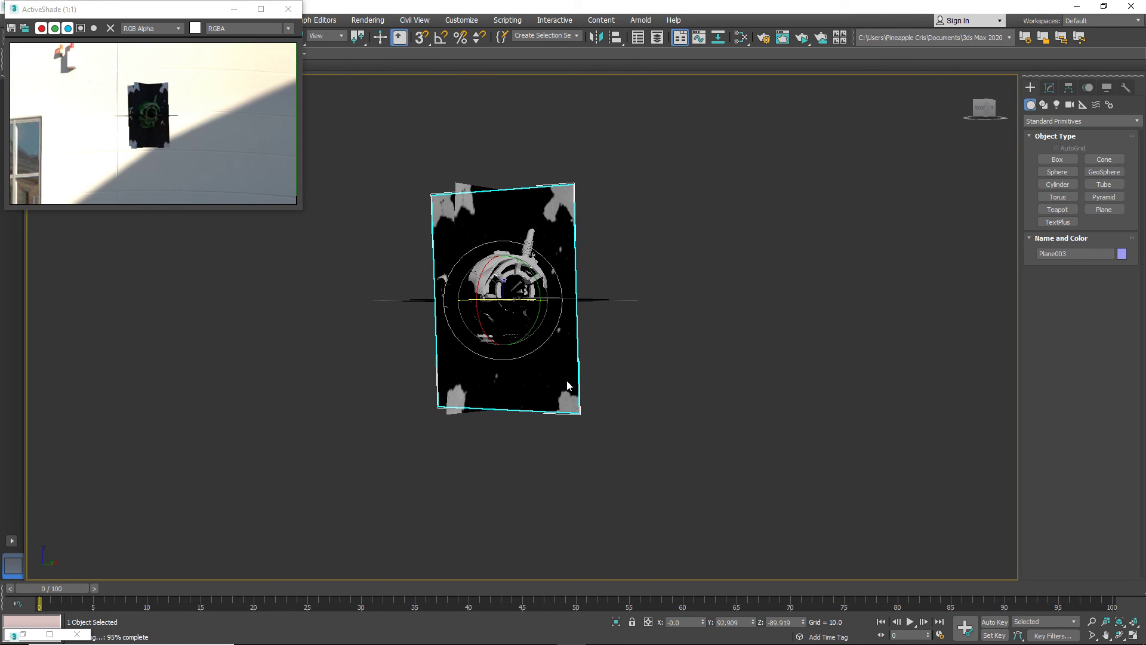
pyautogui.scroll(5, 535, 394)
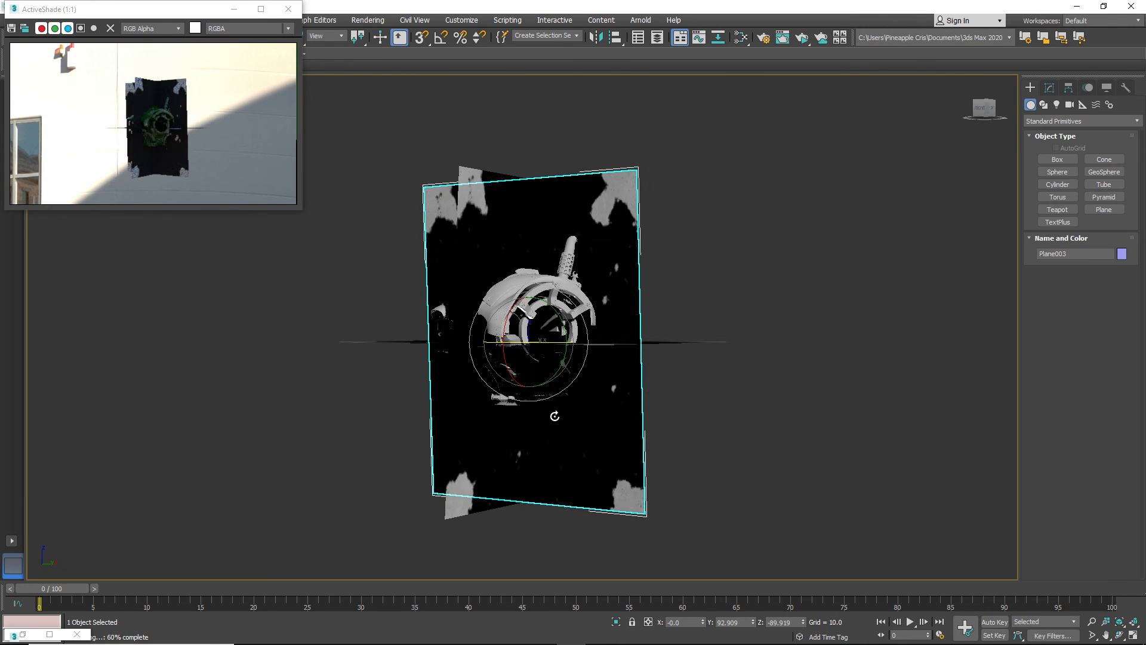
pyautogui.keyDown('alt'); pyautogui.moveTo(535, 393); pyautogui.dragTo(556, 421, button='middle'); pyautogui.keyUp('alt')
# Select the spotted planes and delete them, leaving only the robot head.
pyautogui.click(844, 439)
pyautogui.click(649, 449)
pyautogui.keyDown('alt'); pyautogui.moveTo(649, 449); pyautogui.dragTo(557, 491, button='middle'); pyautogui.keyUp('alt')
pyautogui.click(555, 489)
pyautogui.press('Delete')
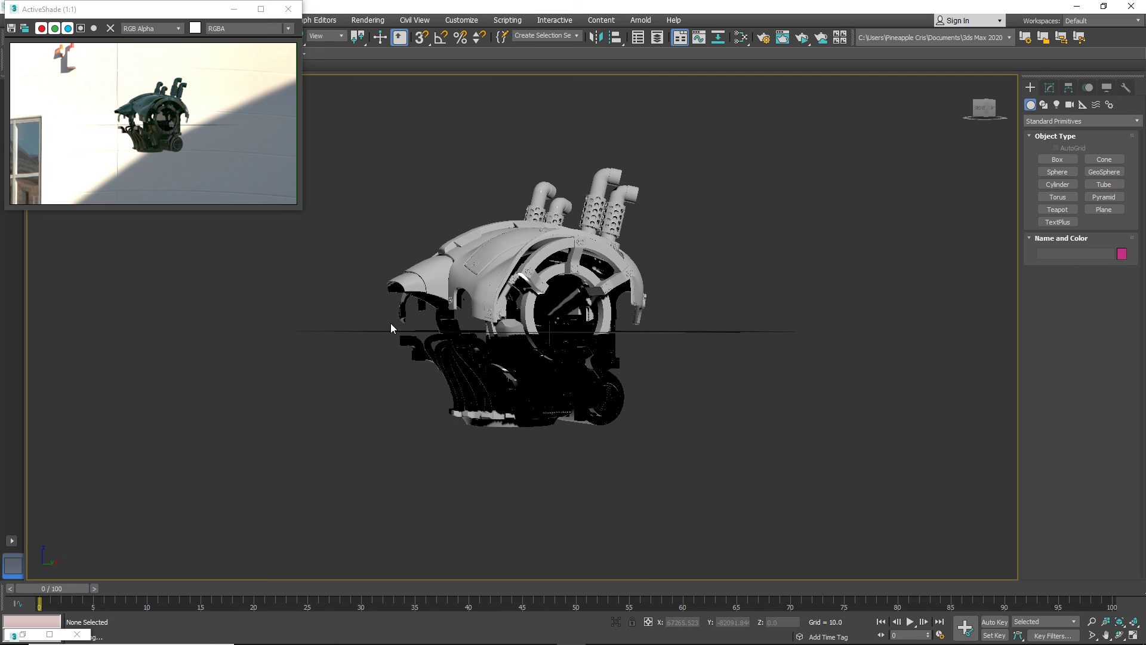
# Restore the Slate Material Editor as a floating window and select the Map #25 Triplanar node.
pyautogui.keyDown('alt'); pyautogui.moveTo(335, 391); pyautogui.dragTo(540, 415, button='middle'); pyautogui.keyUp('alt')
pyautogui.scroll(3, 534, 376)
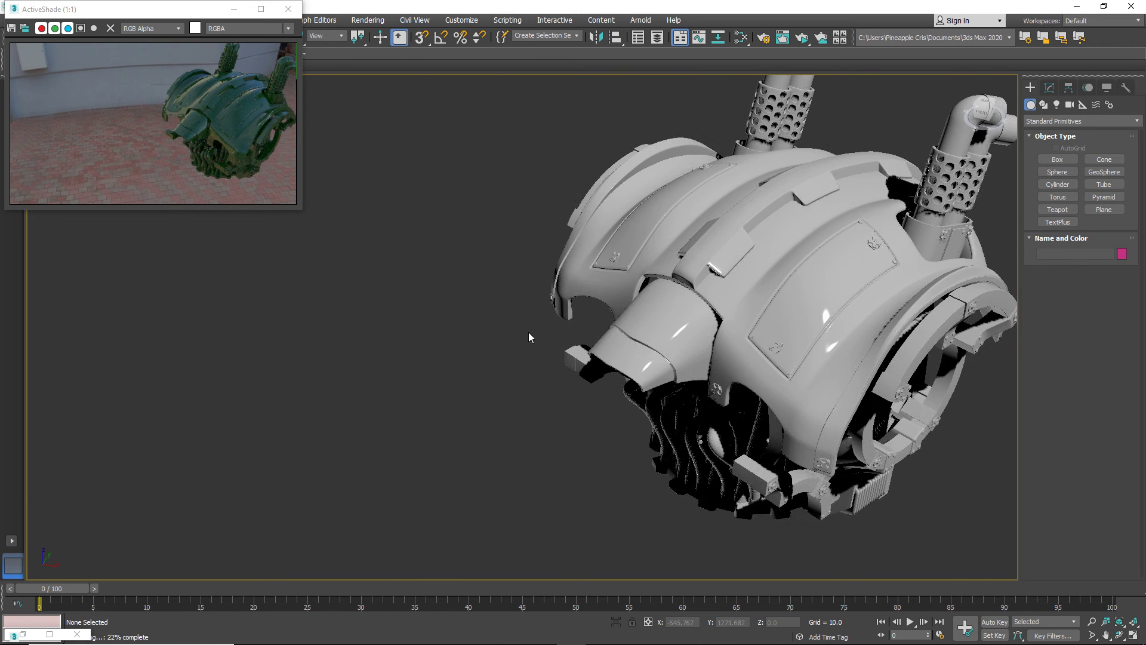
pyautogui.moveTo(529, 335); pyautogui.dragTo(414, 330, button='middle')
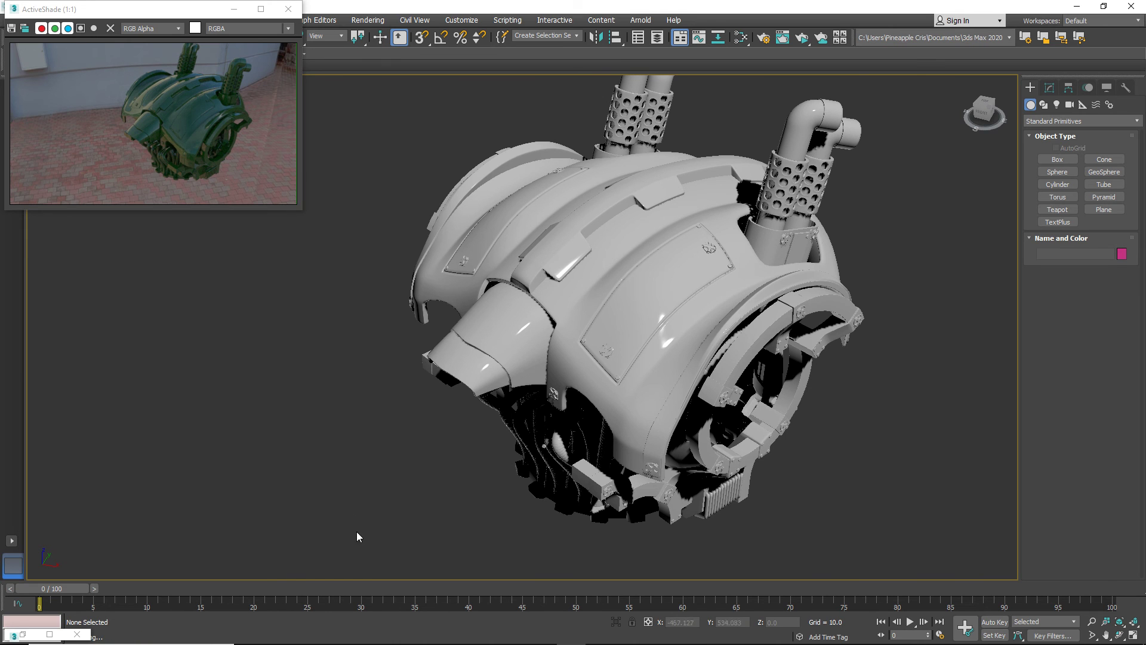
pyautogui.click(49, 637)
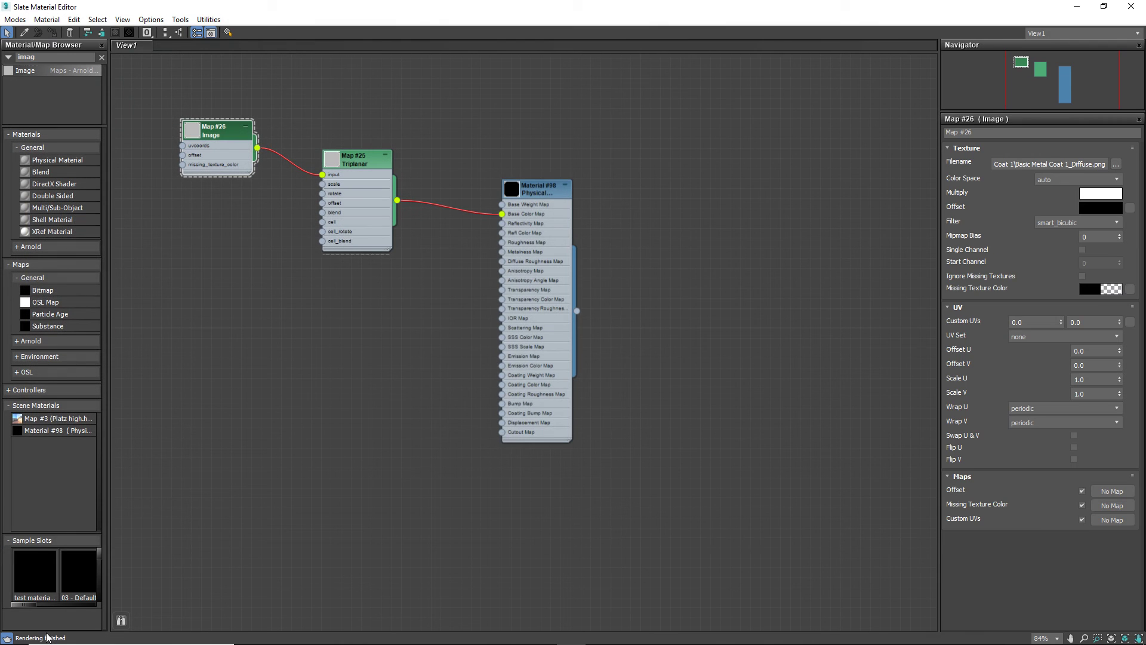
pyautogui.moveTo(413, 5); pyautogui.dragTo(693, 41)
pyautogui.click(668, 189)
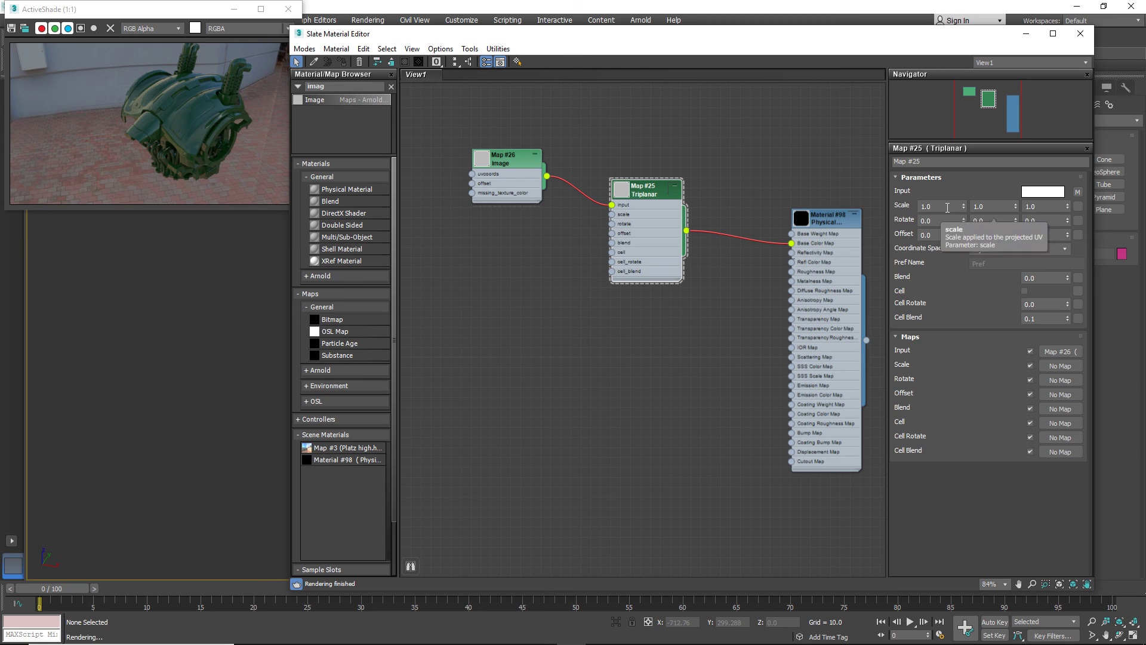
# Set Triplanar Map #25 Scale X, Y and Z to 0.5 and reframe the head in ActiveShade.
pyautogui.doubleClick(947, 208)
pyautogui.write('0.5')
pyautogui.press('Tab')
pyautogui.write('0.5')
pyautogui.press('Tab')
pyautogui.write('0.5')
pyautogui.press('Return')
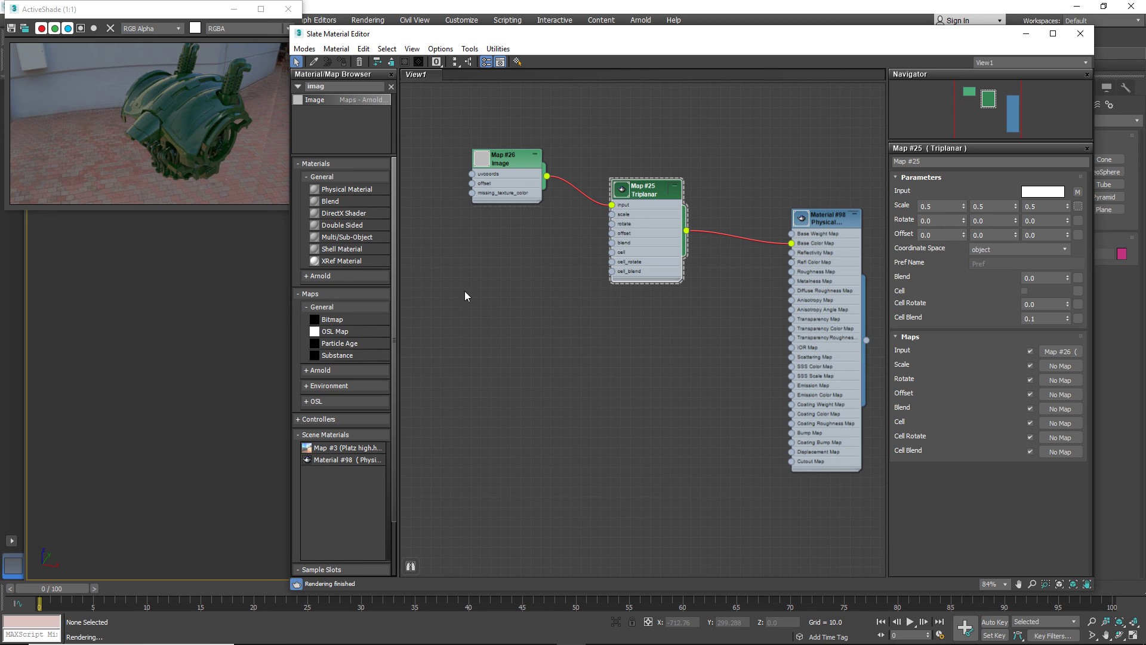
pyautogui.moveTo(694, 42); pyautogui.dragTo(754, 35)
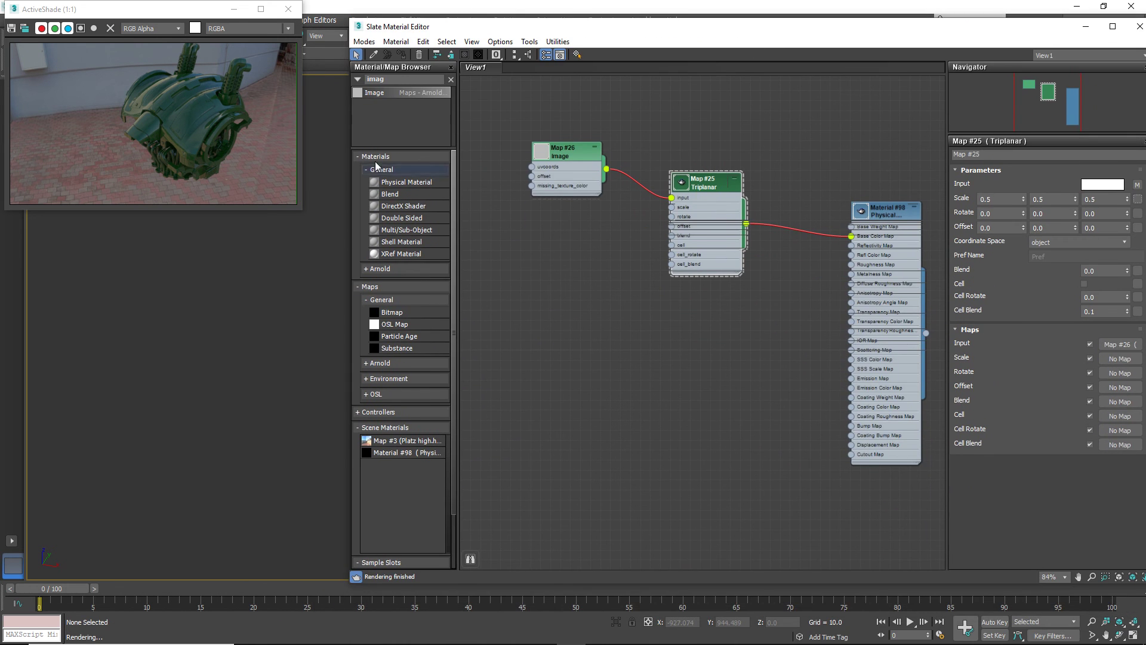
pyautogui.moveTo(281, 306); pyautogui.dragTo(251, 402, button='middle')
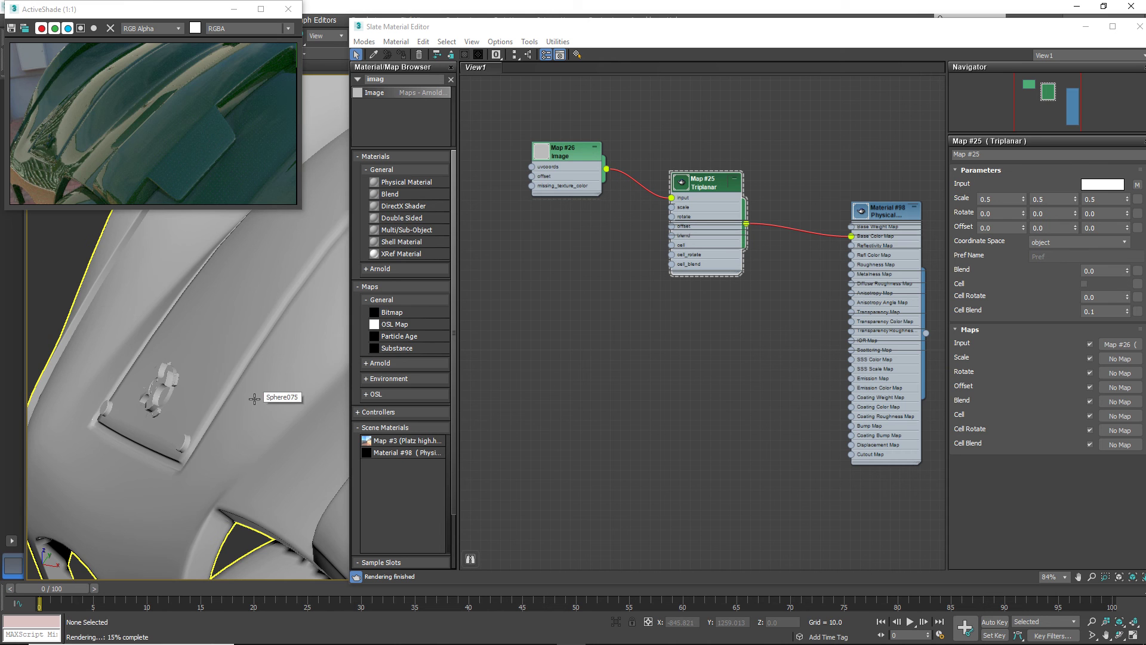
pyautogui.scroll(-5, 254, 397)
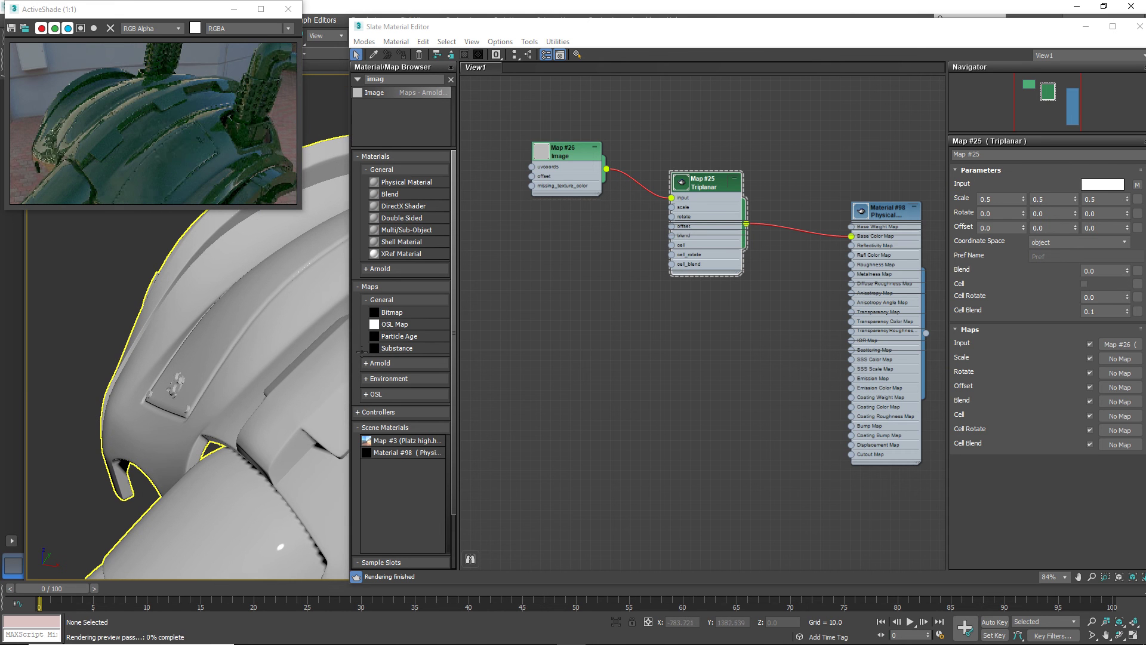
# Try a Triplanar Scale of 5 on all axes and inspect the ActiveShade result.
pyautogui.doubleClick(1000, 203)
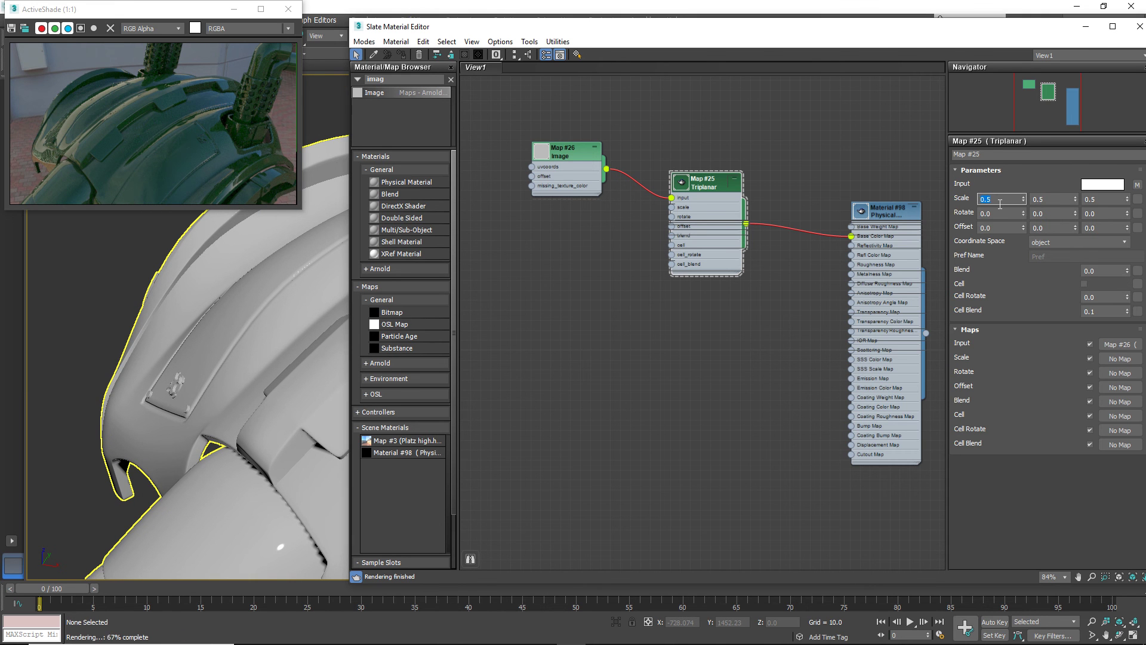
pyautogui.write('5')
pyautogui.press('Return')
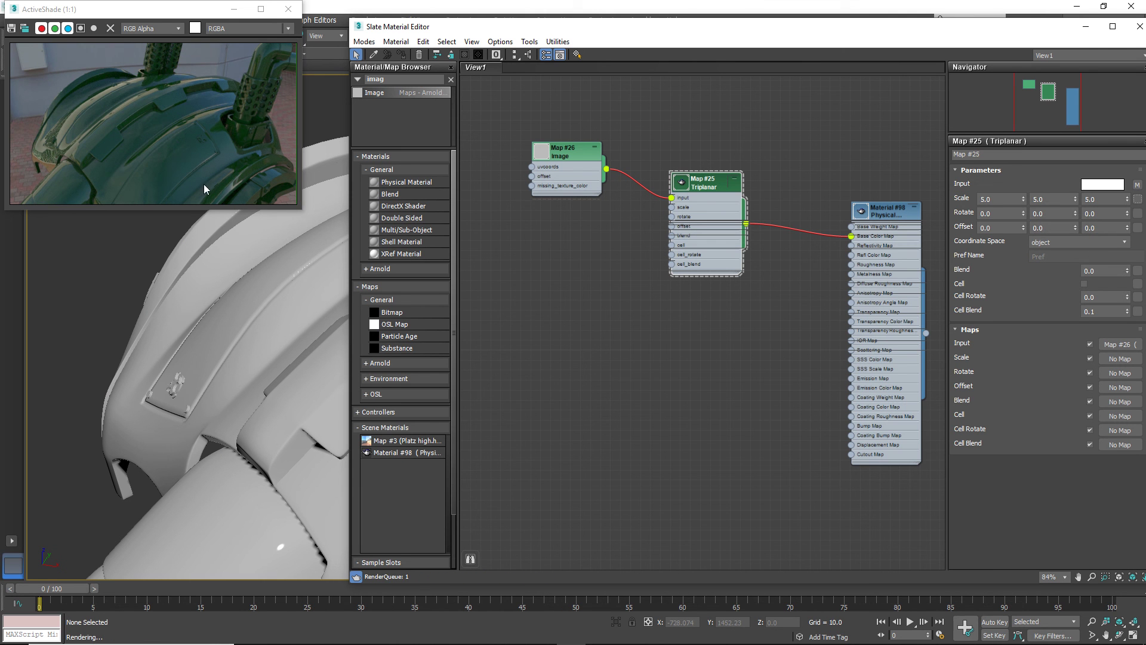
pyautogui.keyDown('alt'); pyautogui.moveTo(213, 451); pyautogui.dragTo(197, 418, button='middle'); pyautogui.keyUp('alt')
# Set the Triplanar Scale back to 1 on all three axes.
pyautogui.click(998, 200)
pyautogui.write('1')
pyautogui.press('Return')
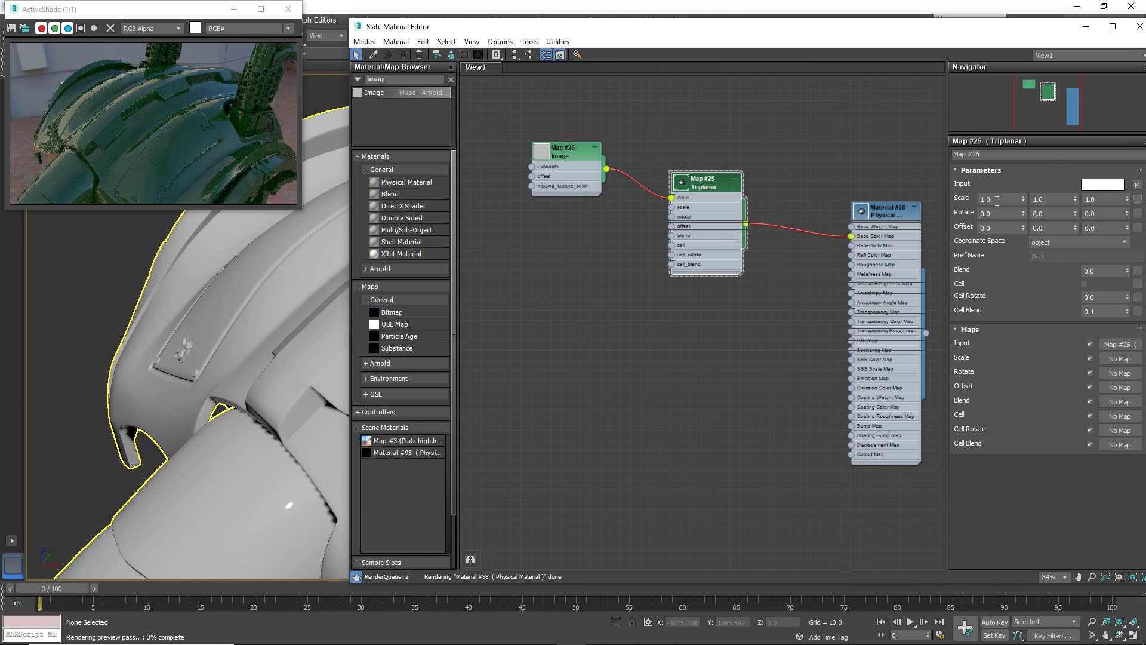
pyautogui.moveTo(691, 369); pyautogui.dragTo(704, 345, button='middle')
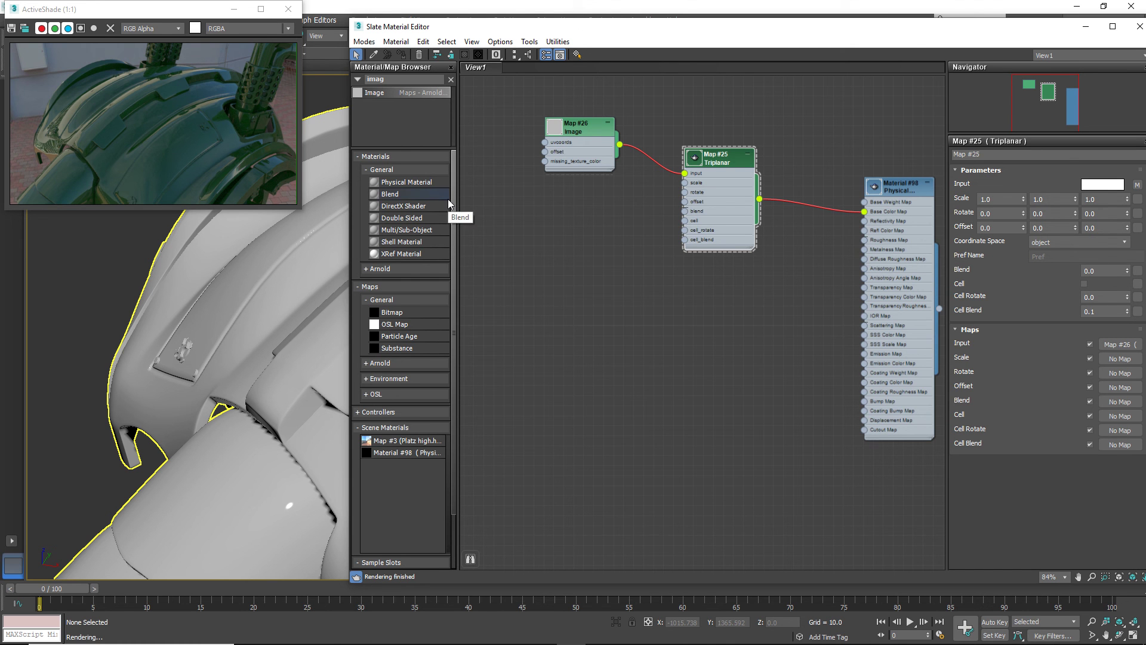
pyautogui.keyDown('alt'); pyautogui.moveTo(231, 332); pyautogui.dragTo(303, 311, button='middle'); pyautogui.keyUp('alt')
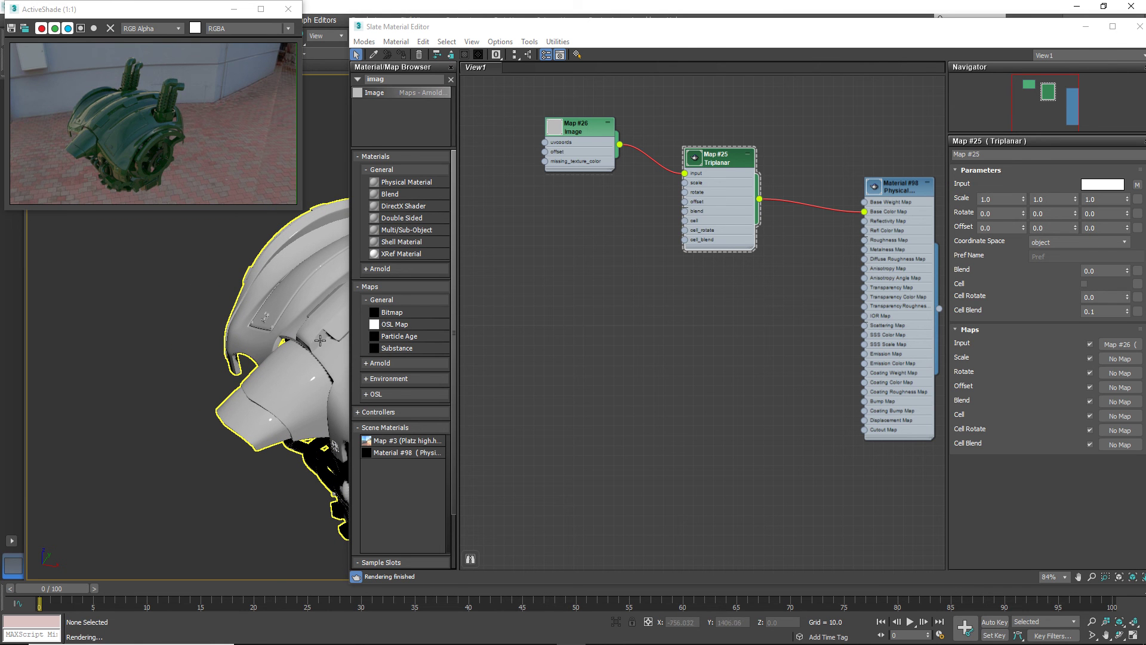
pyautogui.keyDown('alt'); pyautogui.moveTo(297, 350); pyautogui.dragTo(336, 291, button='middle'); pyautogui.keyUp('alt')
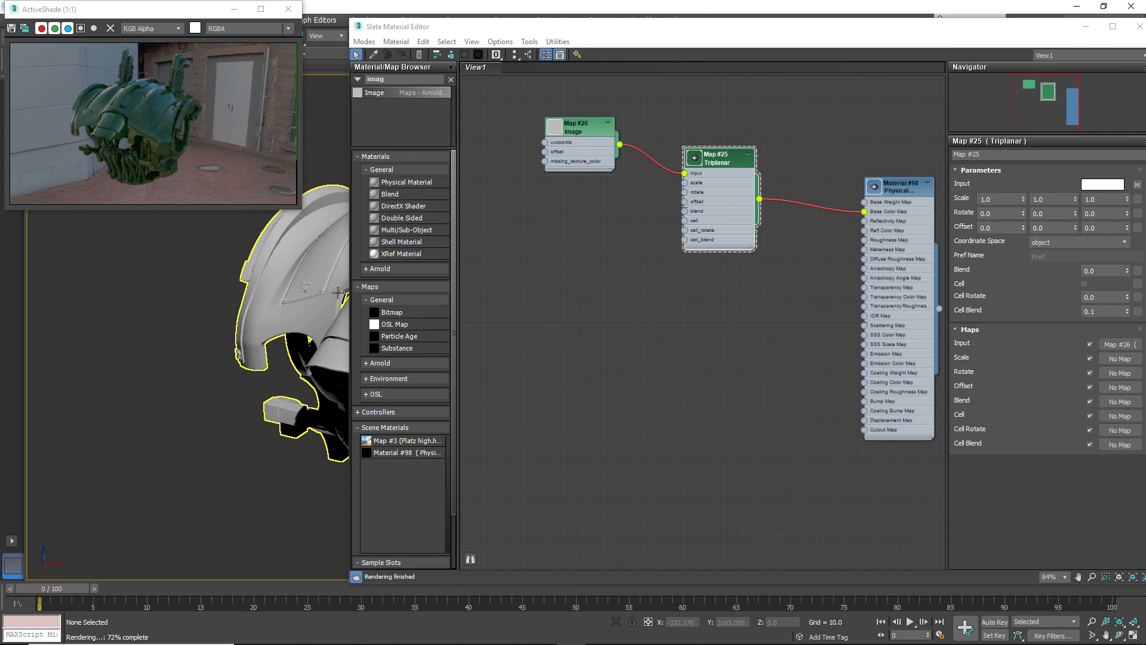